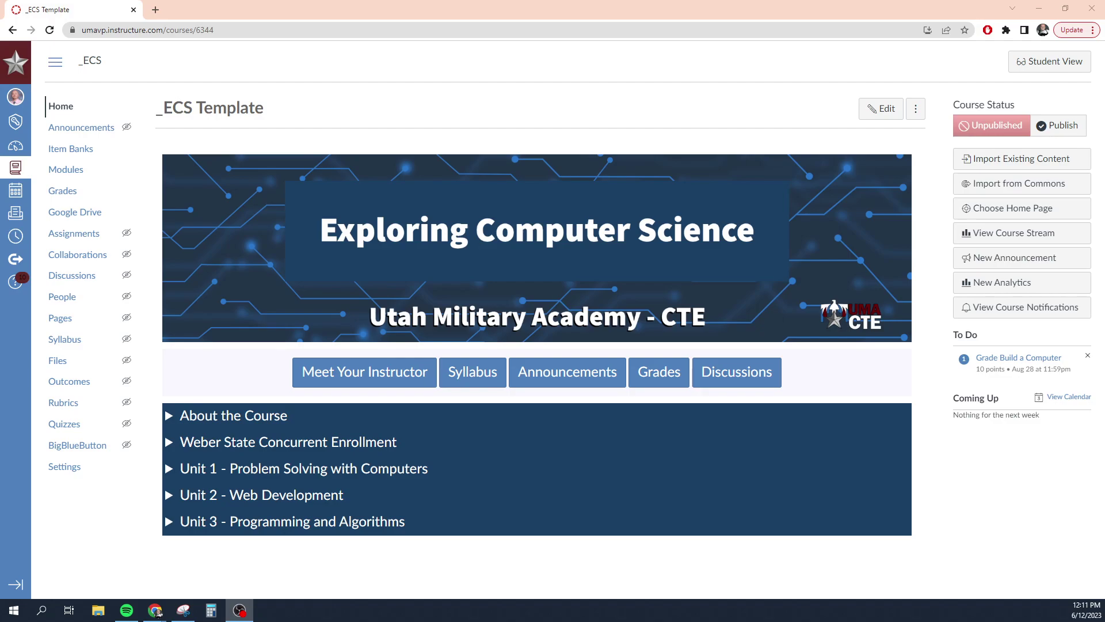
Bring the browser forward, highlight the _ECS Template title, and toggle the course navigation sidebar twice.
click(356, 73)
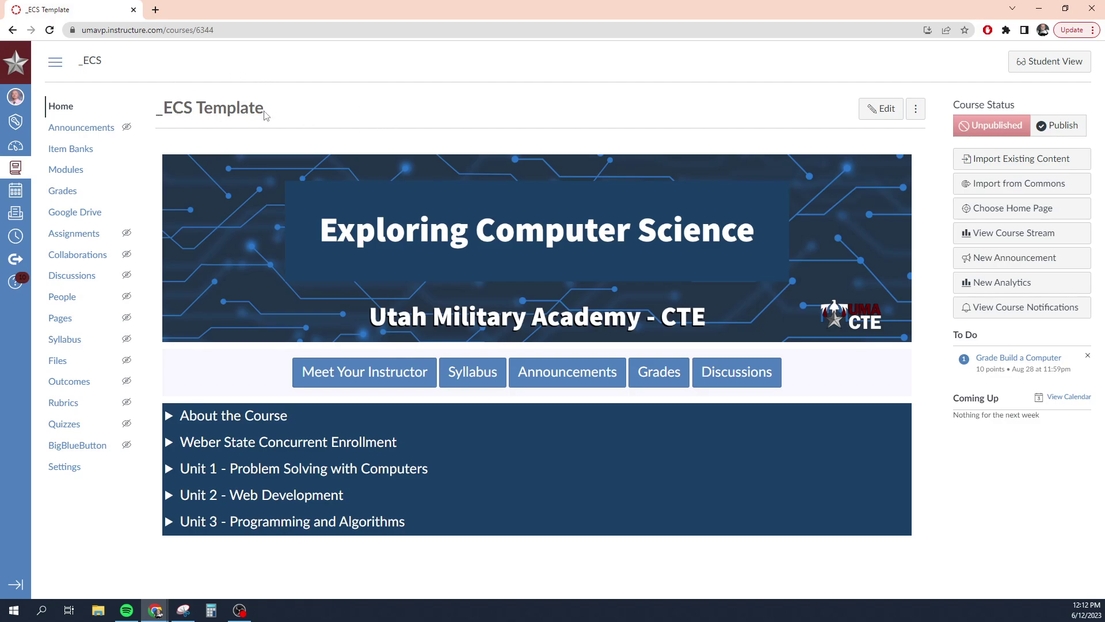
drag(267, 115, 154, 114)
click(298, 126)
click(56, 68)
click(55, 66)
click(55, 64)
click(55, 65)
View and close the instructor card, then expand and collapse About the Course.
click(358, 372)
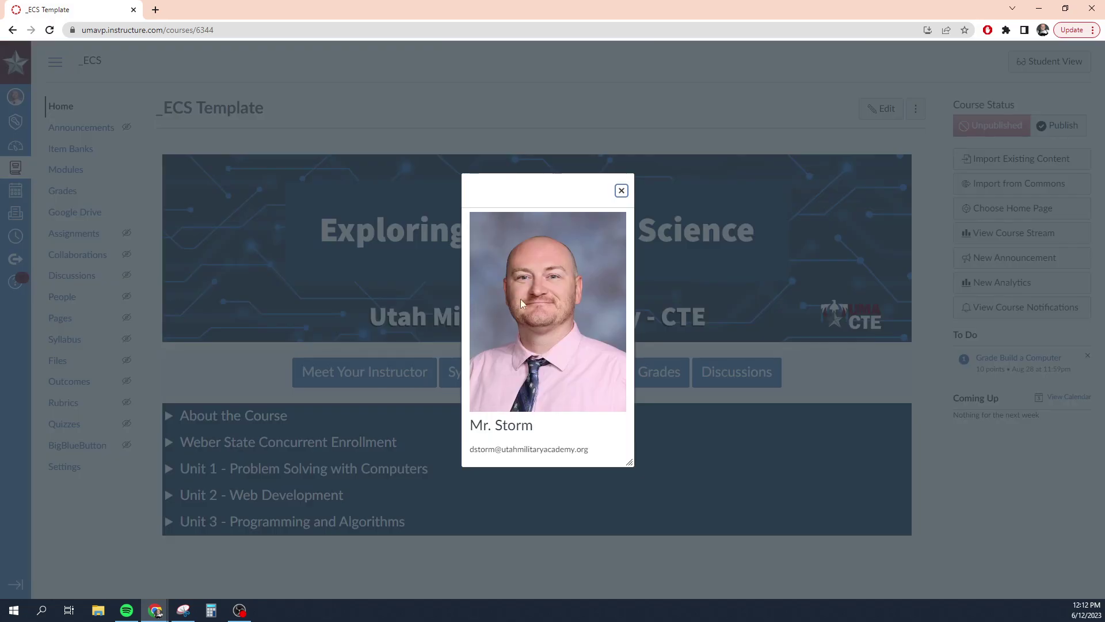
click(627, 191)
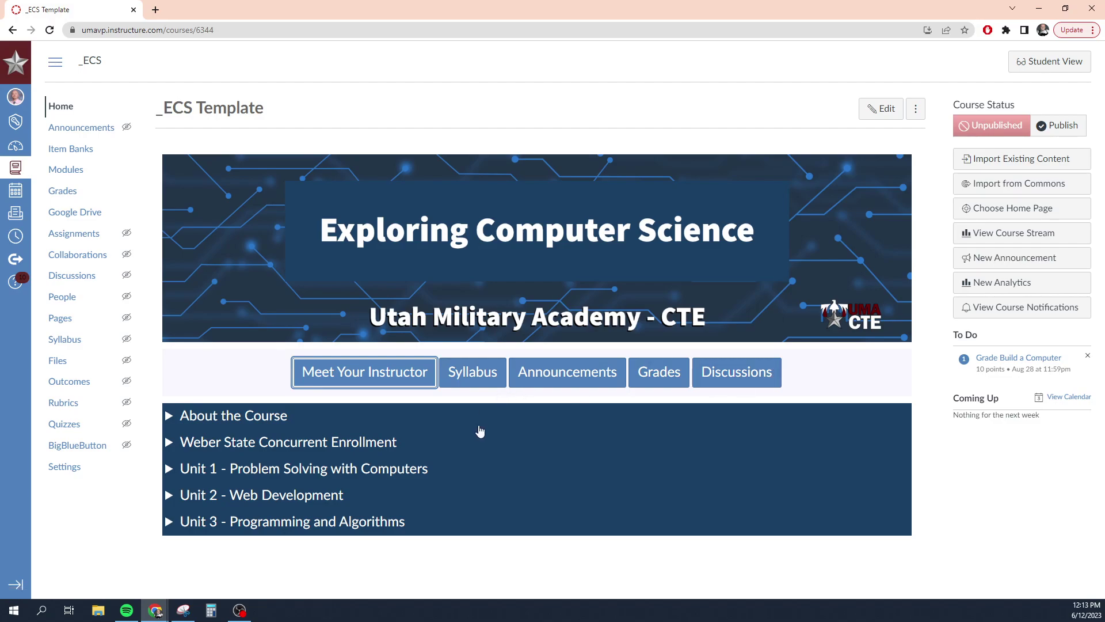
click(205, 415)
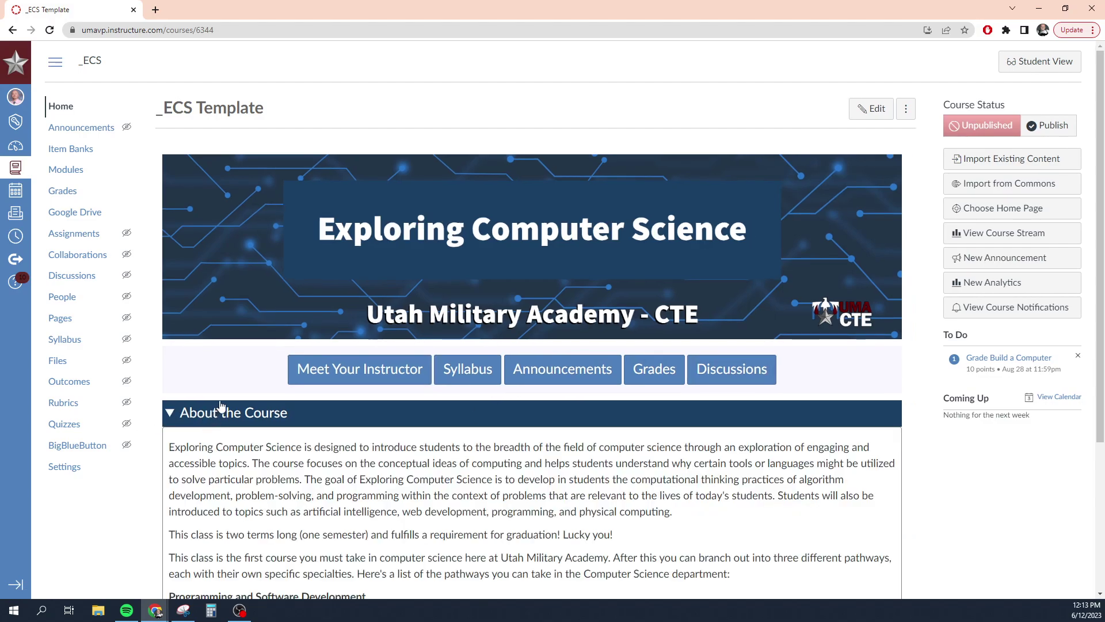
scroll(224, 408, down, 3)
scroll(222, 405, down, 1)
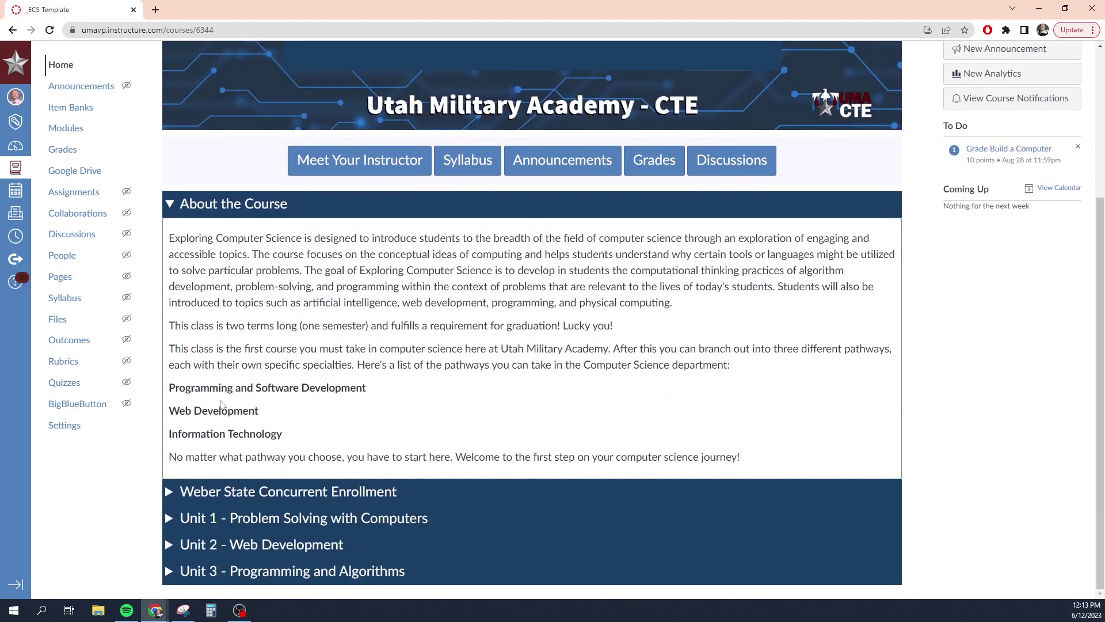
click(245, 211)
Expand the Weber State Concurrent Enrollment section, skim it, and collapse it again.
click(255, 444)
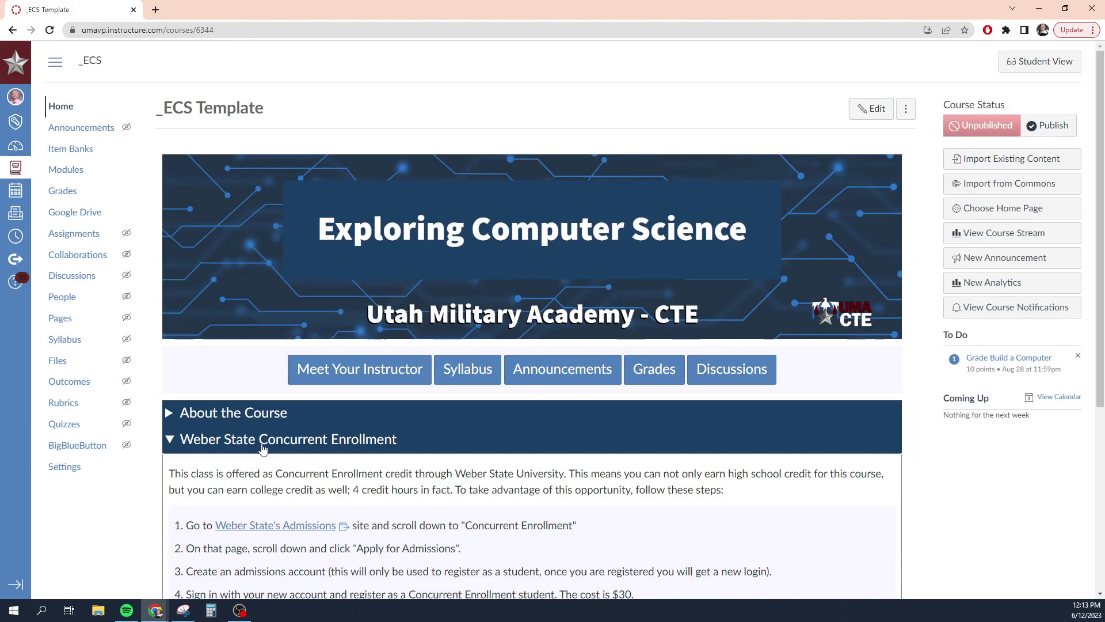
scroll(255, 403, down, 5)
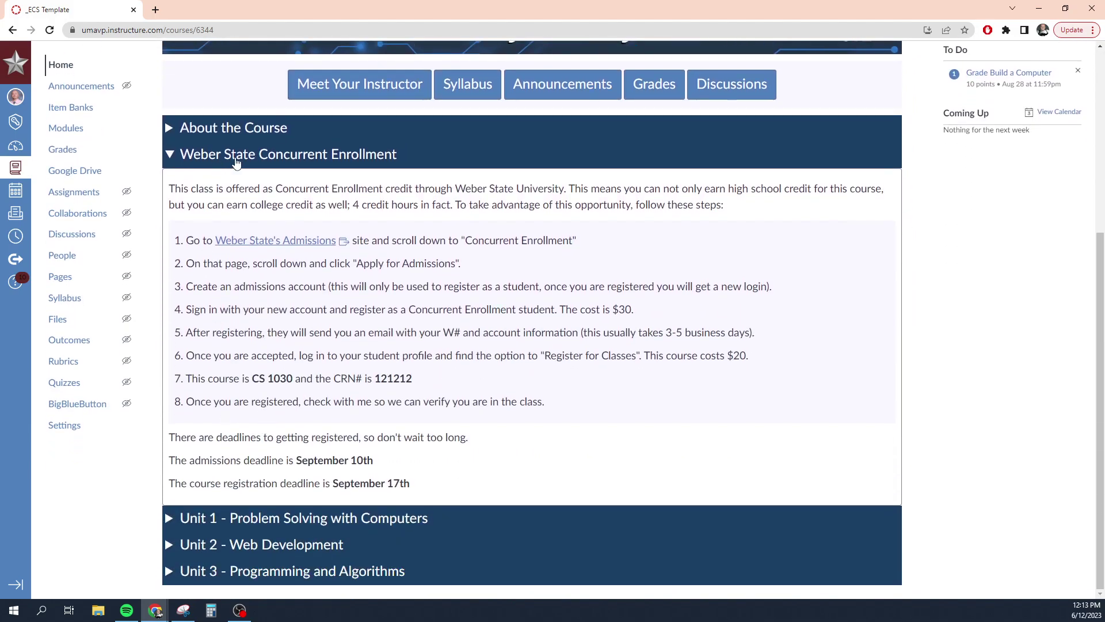
click(236, 155)
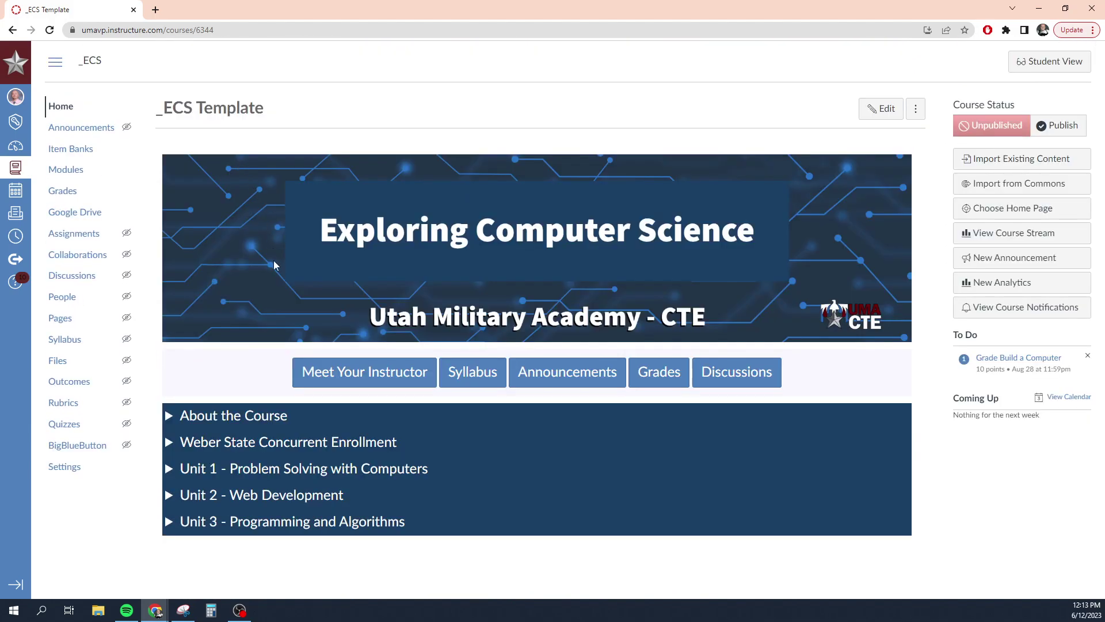
Expand Unit 1 - Problem Solving with Computers to show Lessons 1–5 and the Unit 1 Final Exam.
click(265, 469)
scroll(321, 455, down, 9)
scroll(432, 420, up, 3)
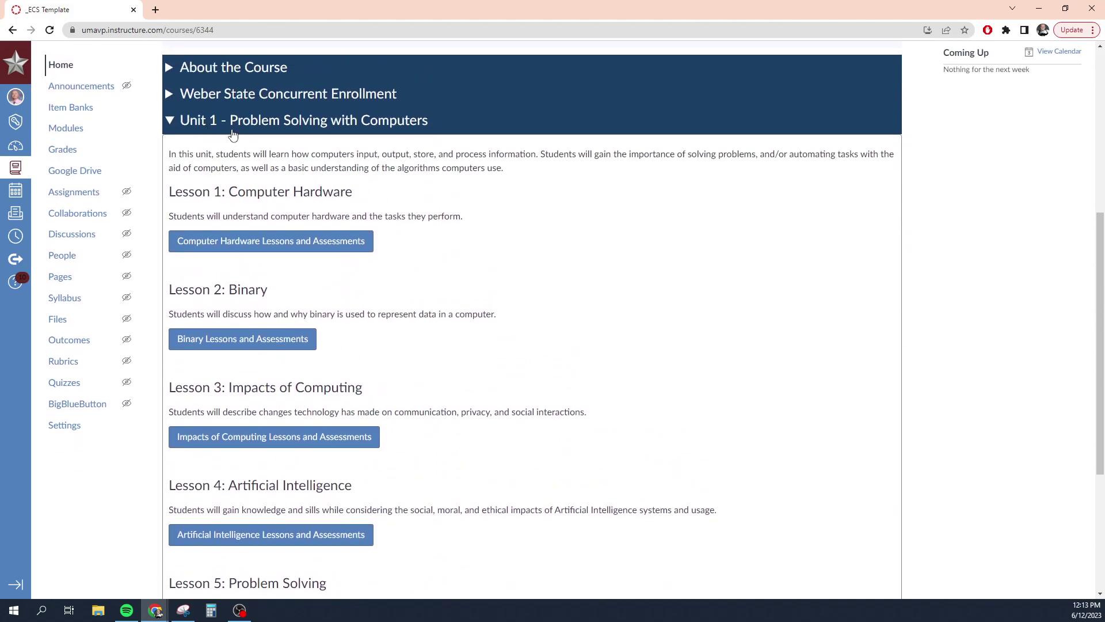
scroll(470, 391, down, 2)
scroll(470, 392, down, 1)
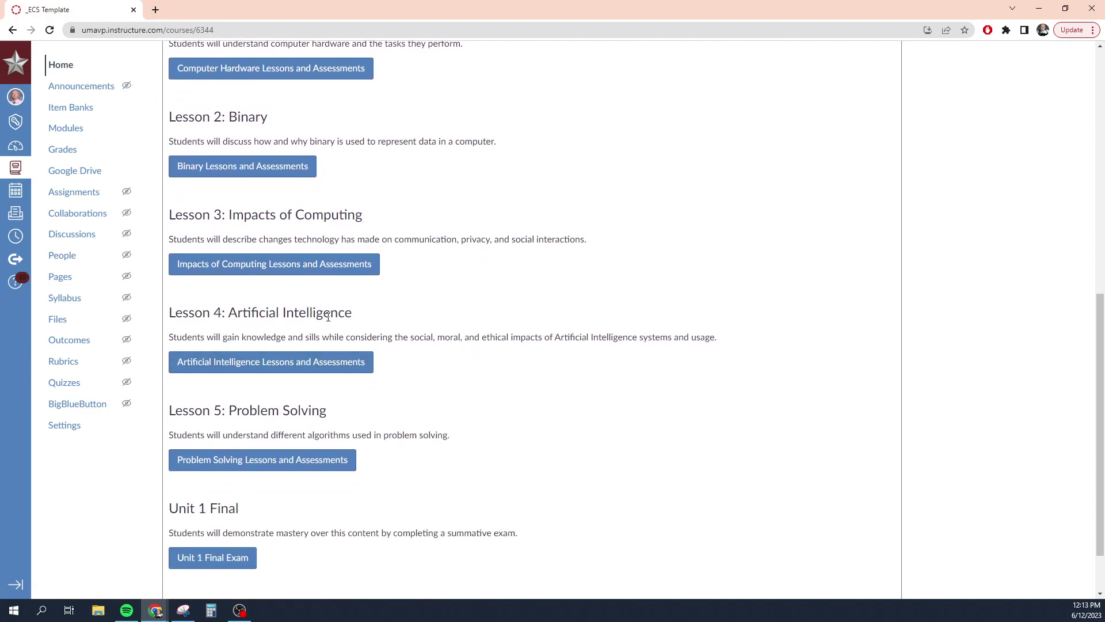
click(274, 365)
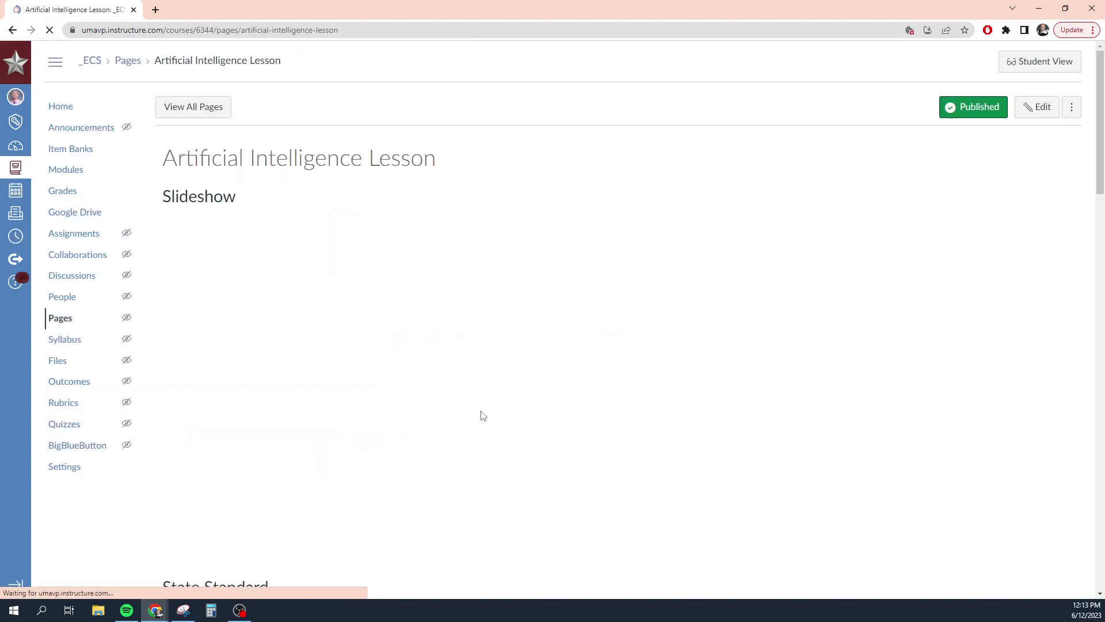
scroll(799, 395, down, 5)
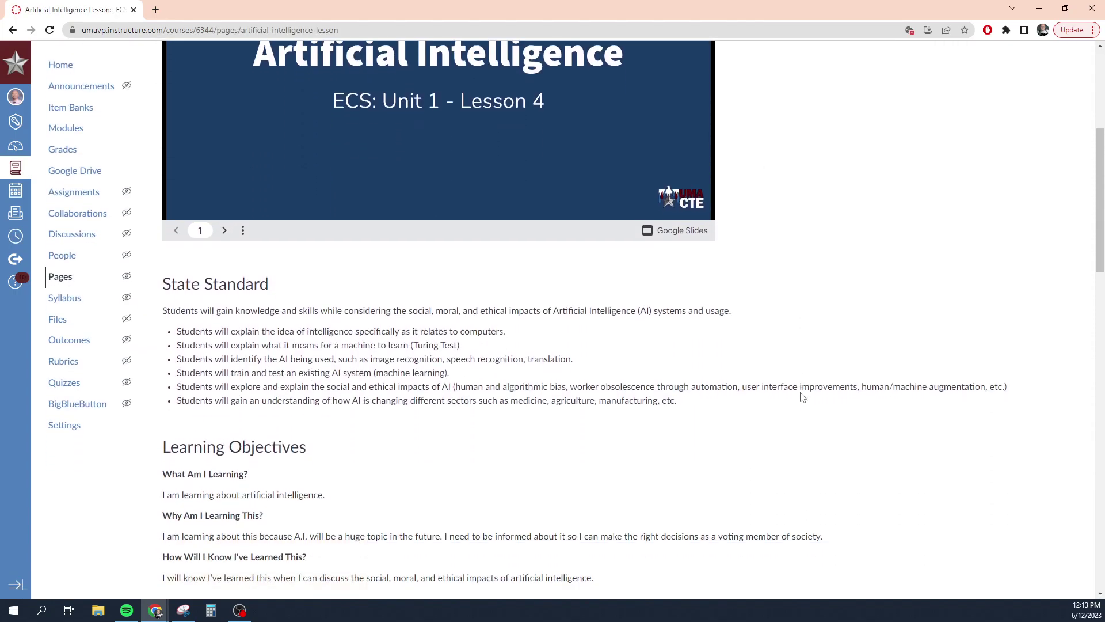
scroll(802, 398, down, 9)
scroll(799, 398, down, 5)
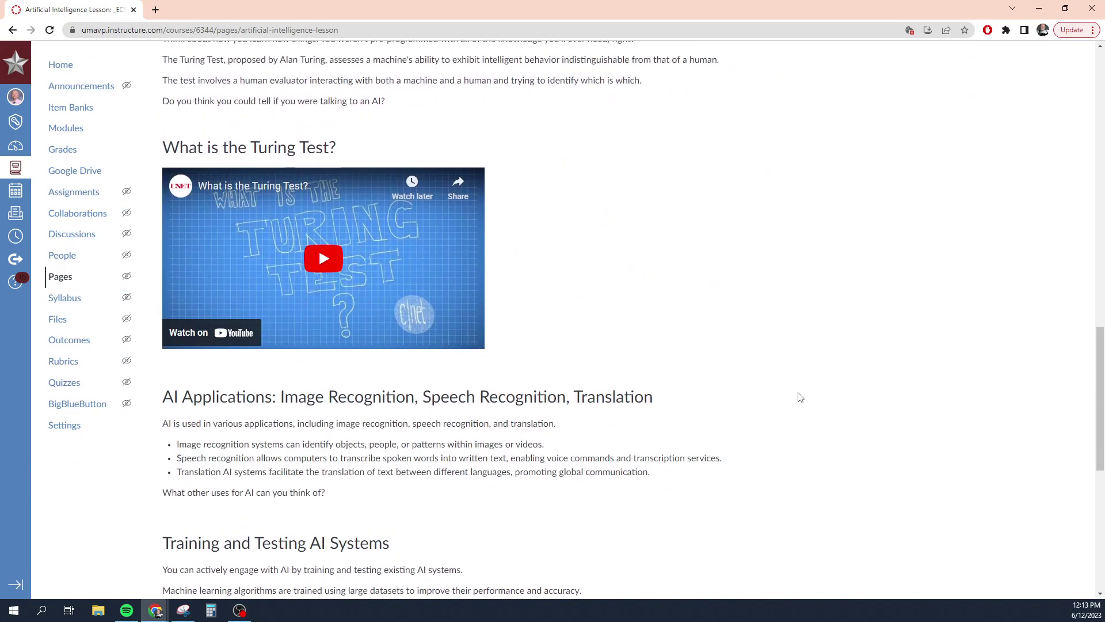
scroll(796, 395, up, 18)
click(66, 108)
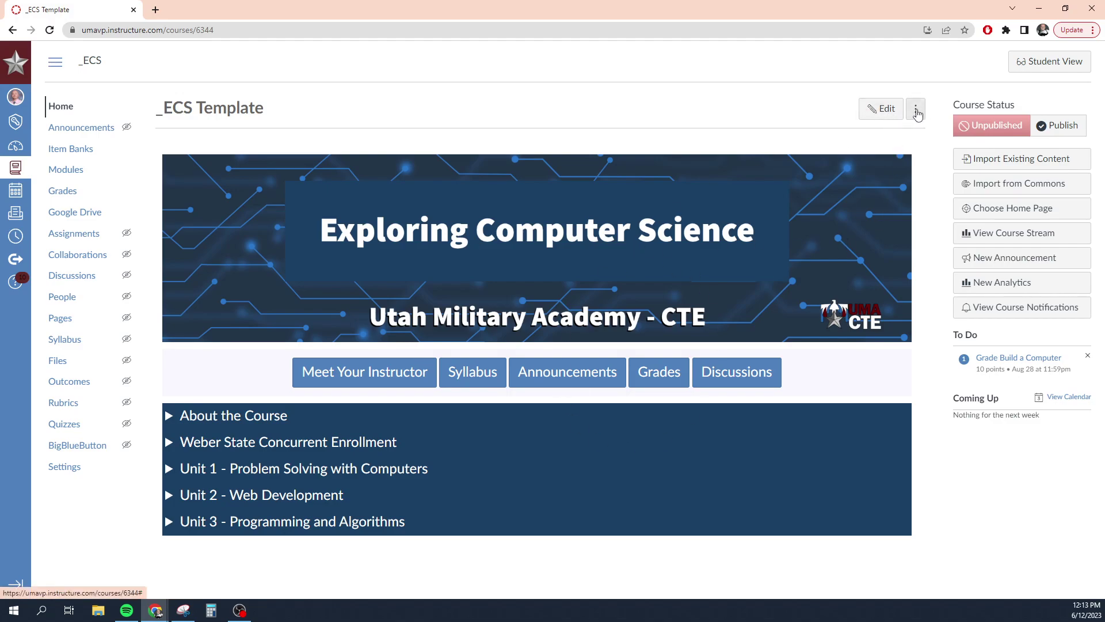
click(916, 110)
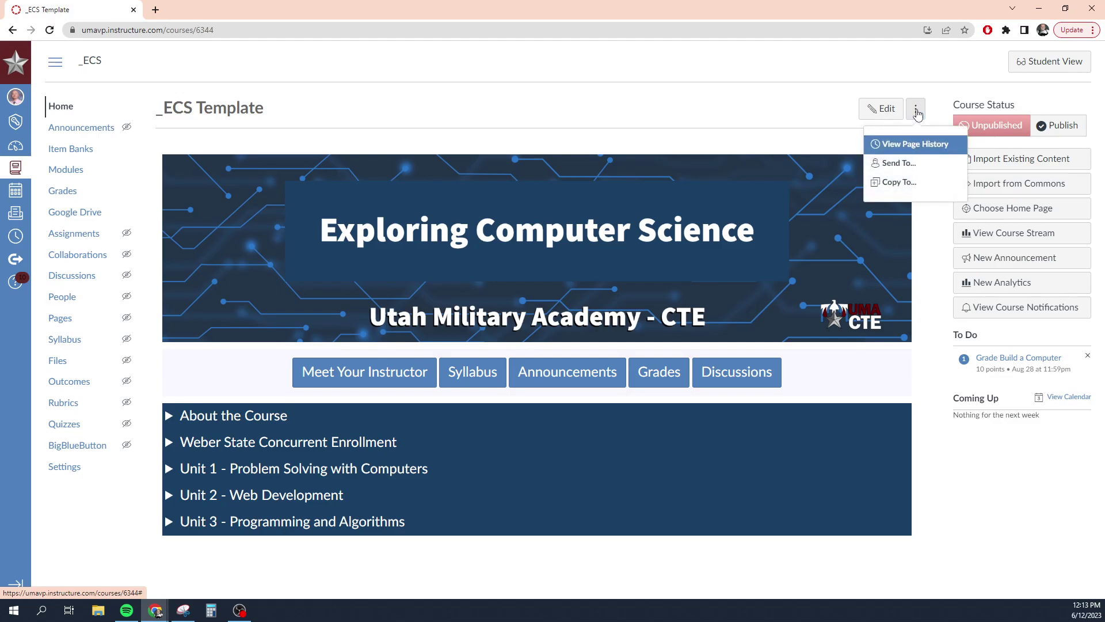
click(895, 165)
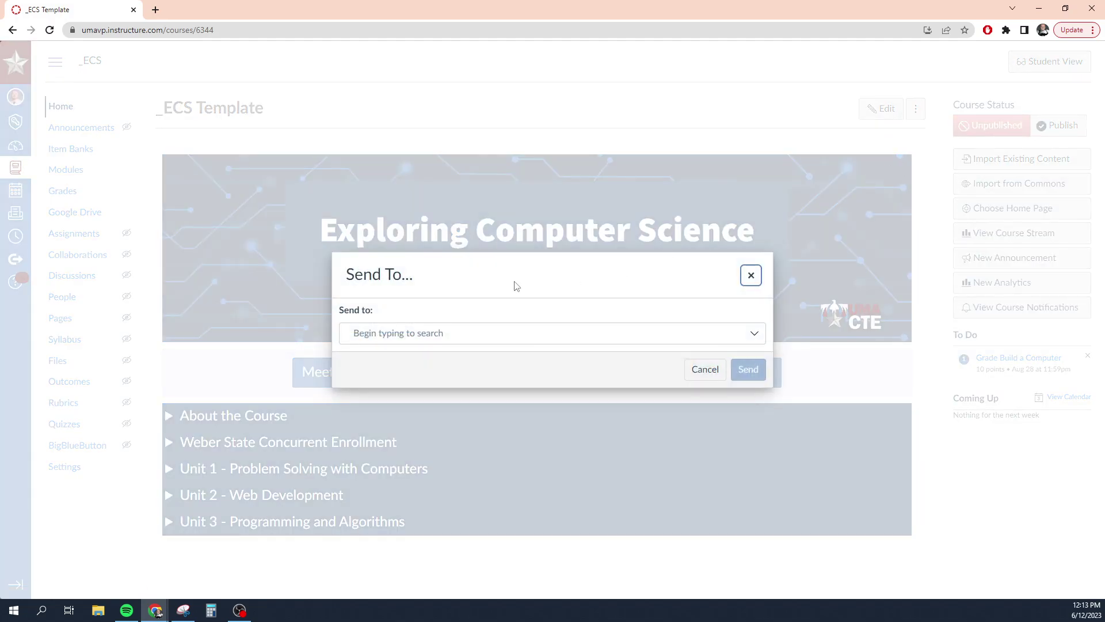
click(388, 330)
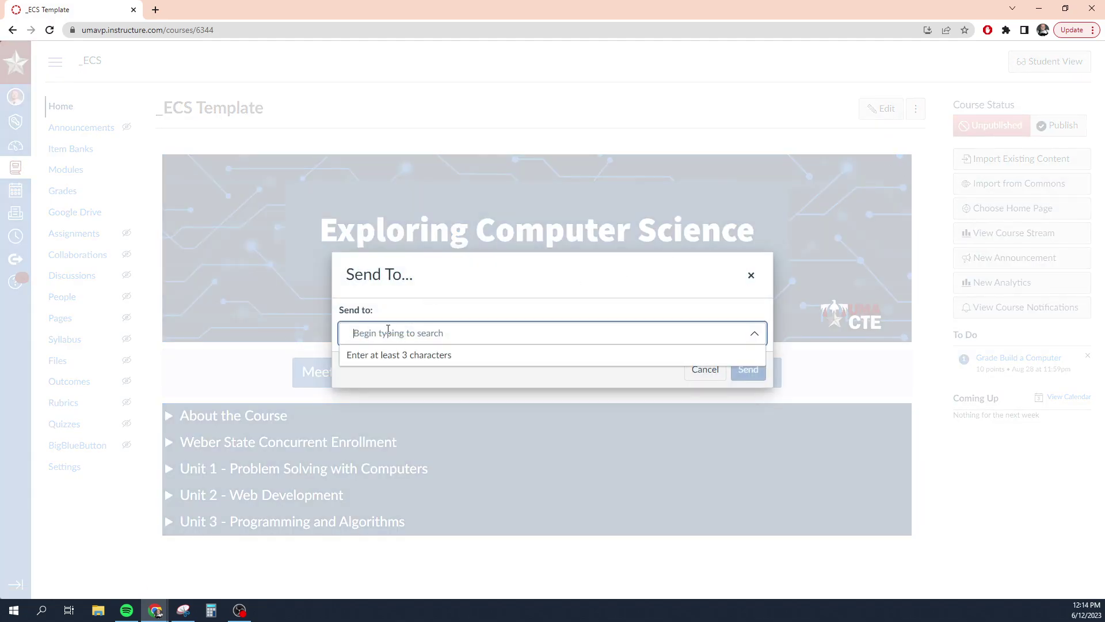
click(529, 340)
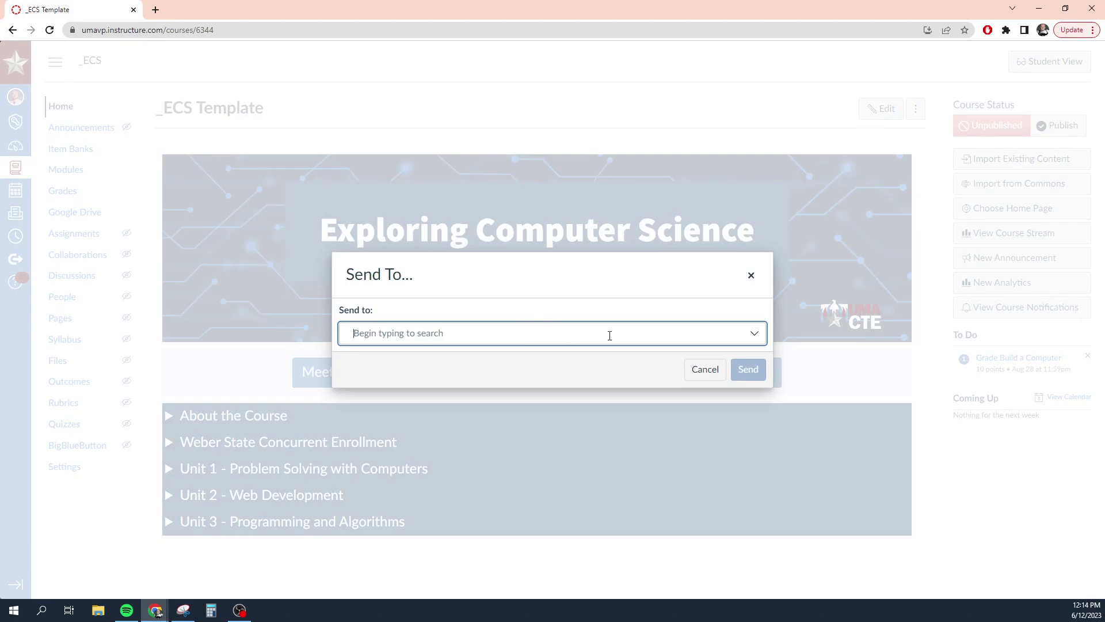
click(752, 277)
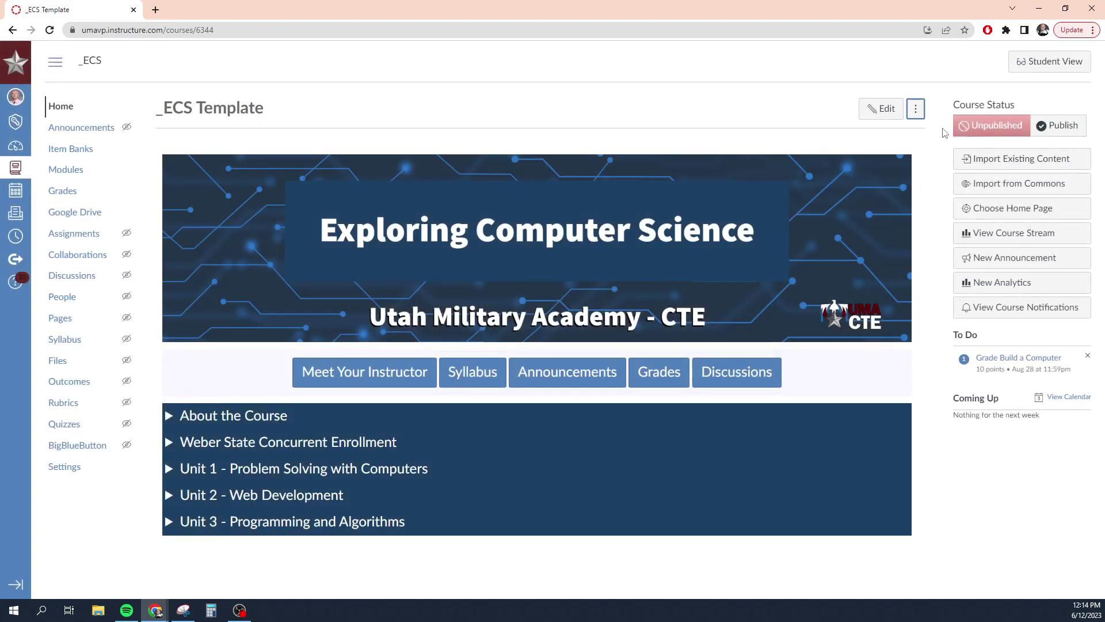
click(916, 109)
click(801, 107)
click(916, 115)
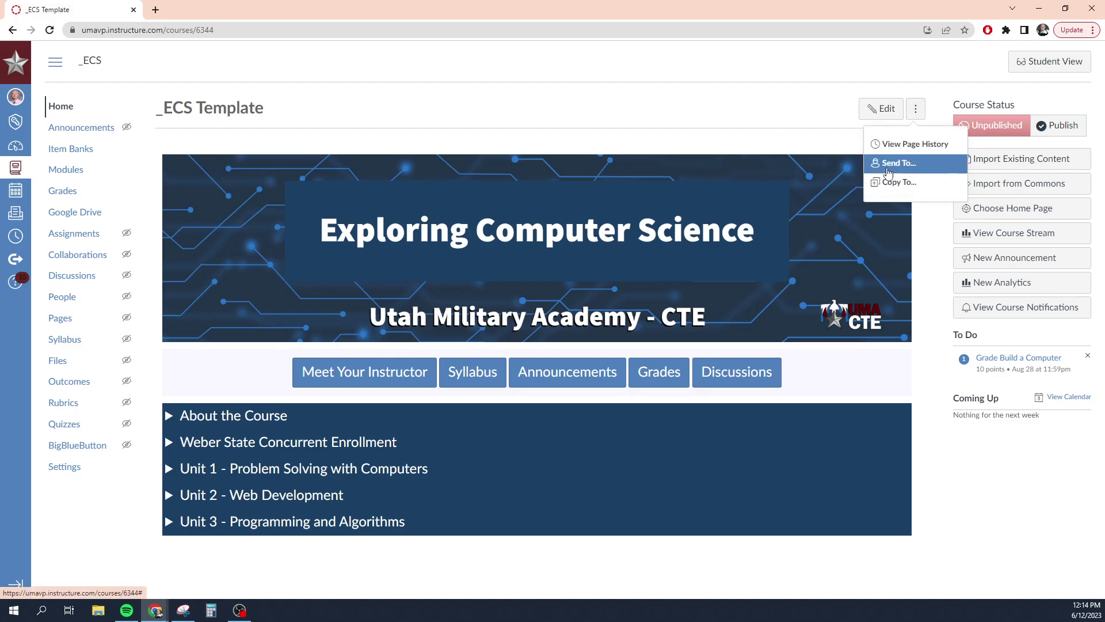
click(765, 108)
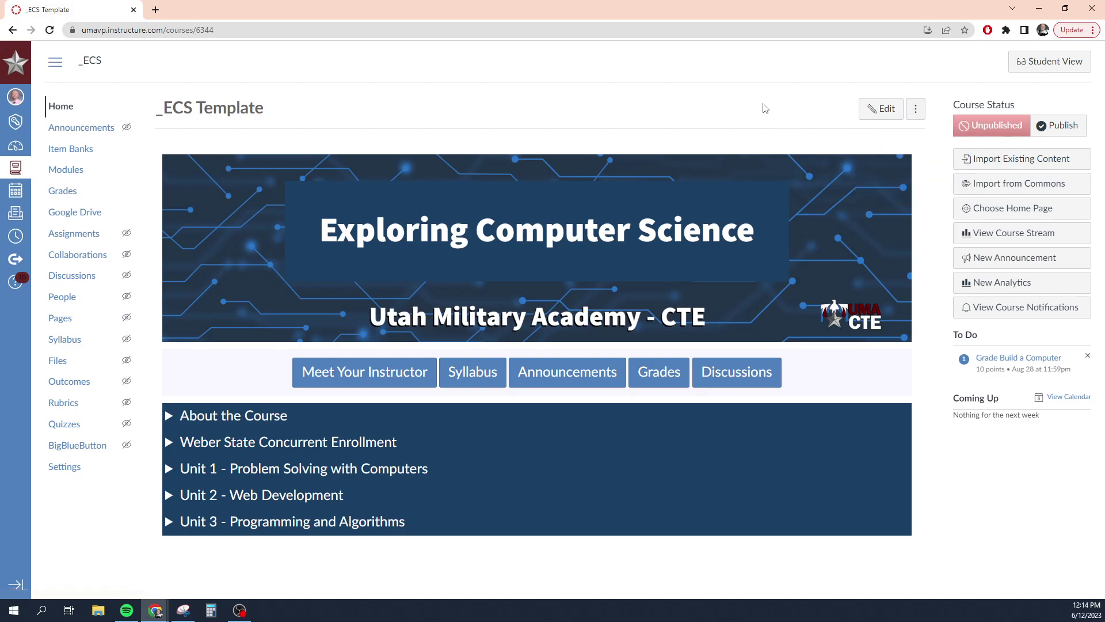
Switch to Student View and expand then collapse the Weber State Concurrent Enrollment section.
click(1047, 66)
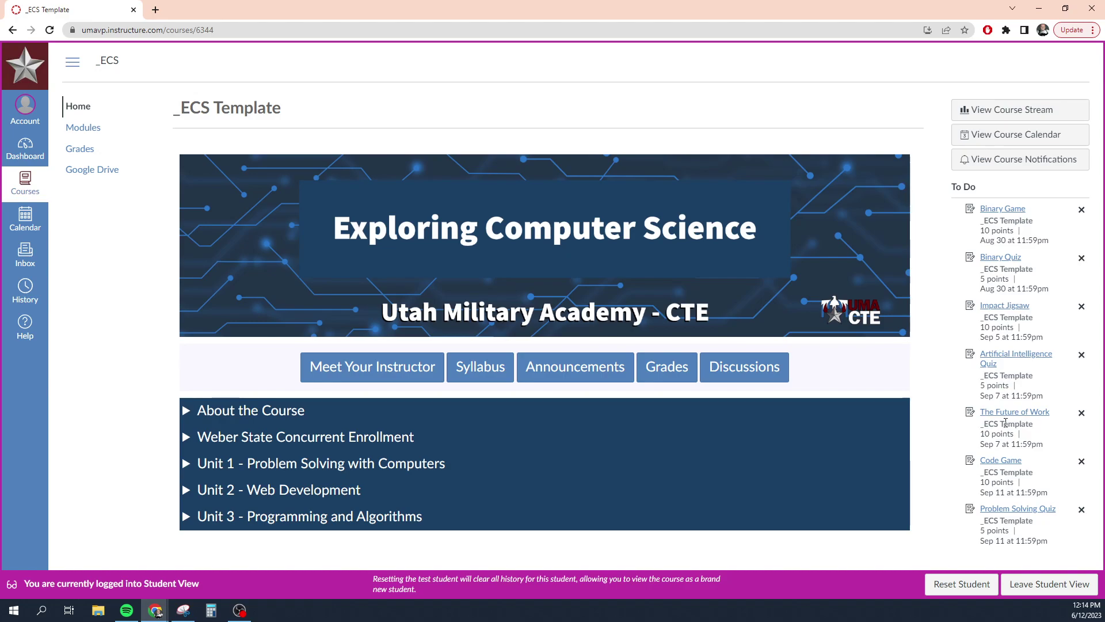
click(278, 438)
scroll(291, 446, down, 1)
scroll(290, 446, down, 4)
click(338, 207)
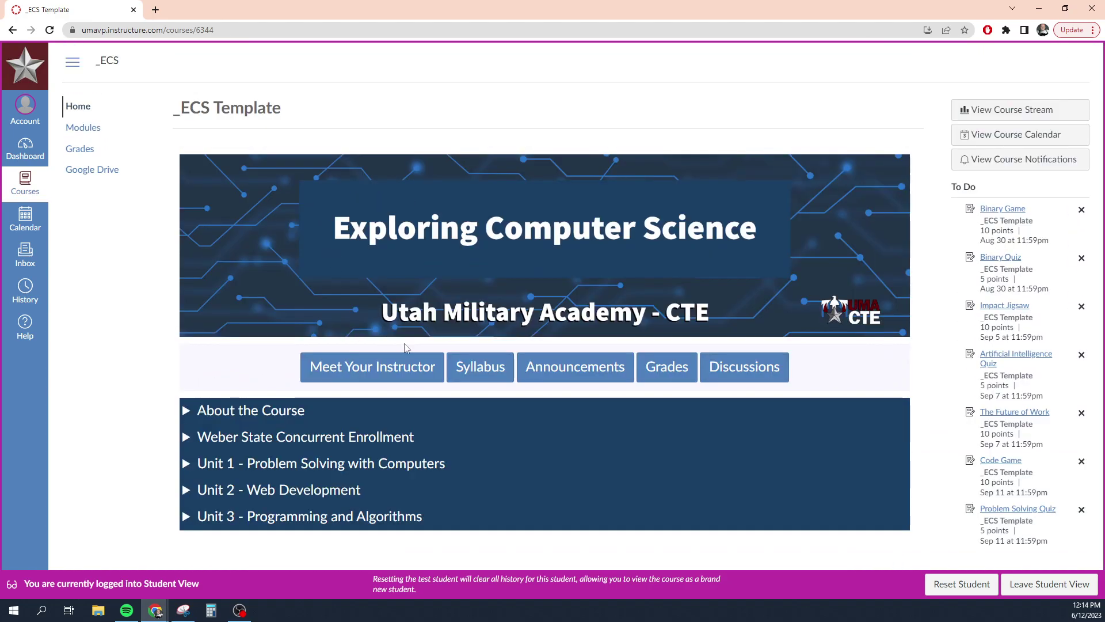
As a student, view and close the instructor card, then expand Unit 1 - Problem Solving with Computers.
click(436, 369)
click(619, 190)
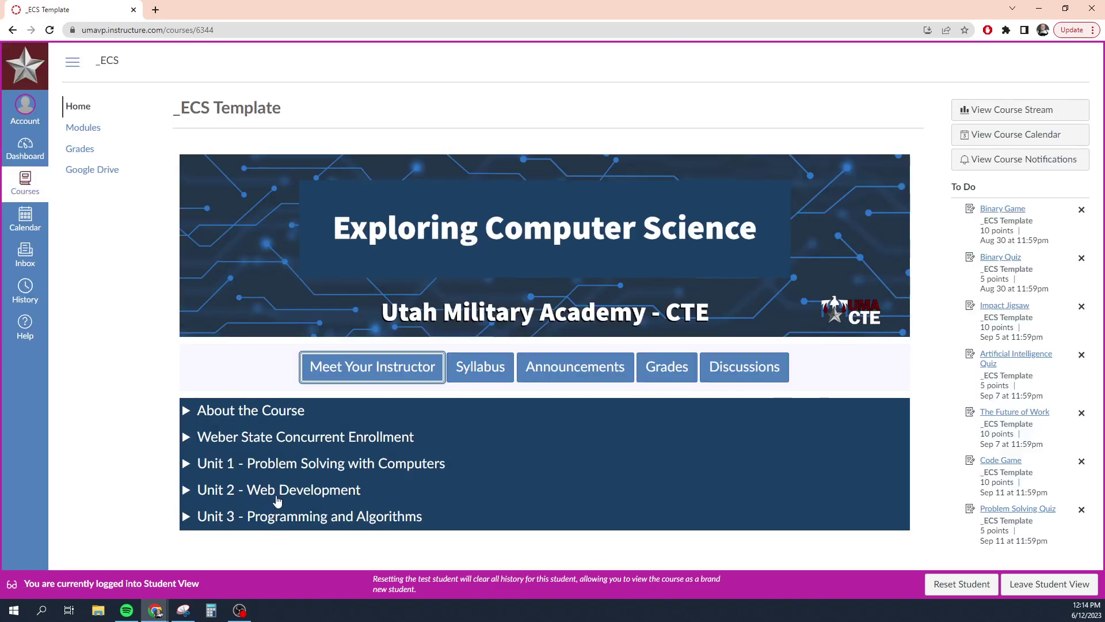
click(289, 471)
scroll(289, 471, down, 5)
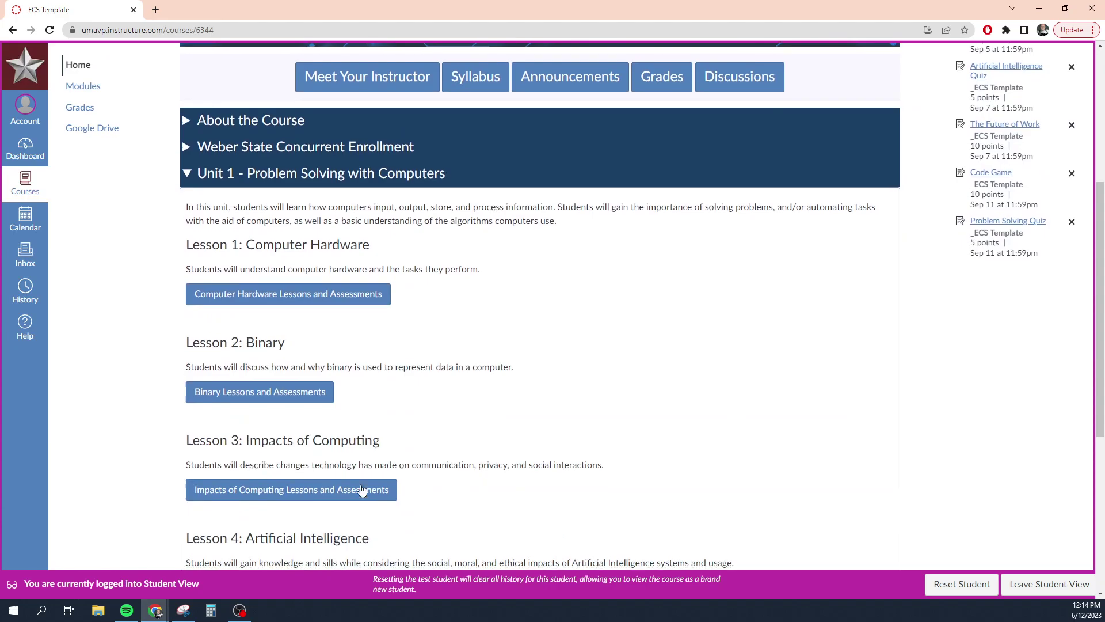
Open the Binary Lesson page, scroll through it, and leave Student View for the teacher view.
click(277, 403)
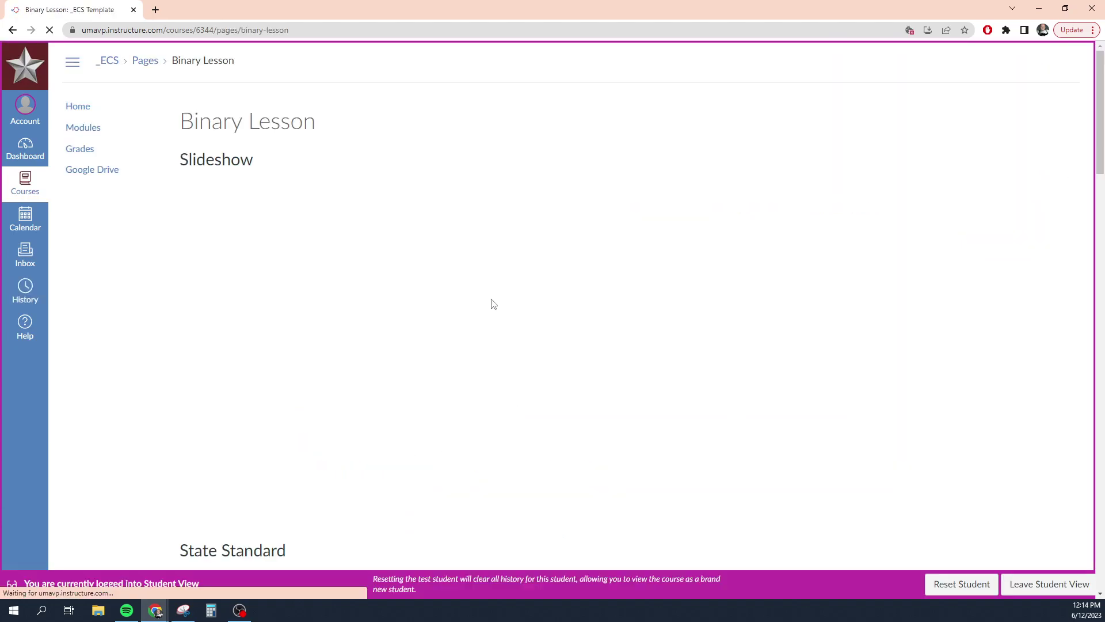
scroll(787, 396, down, 20)
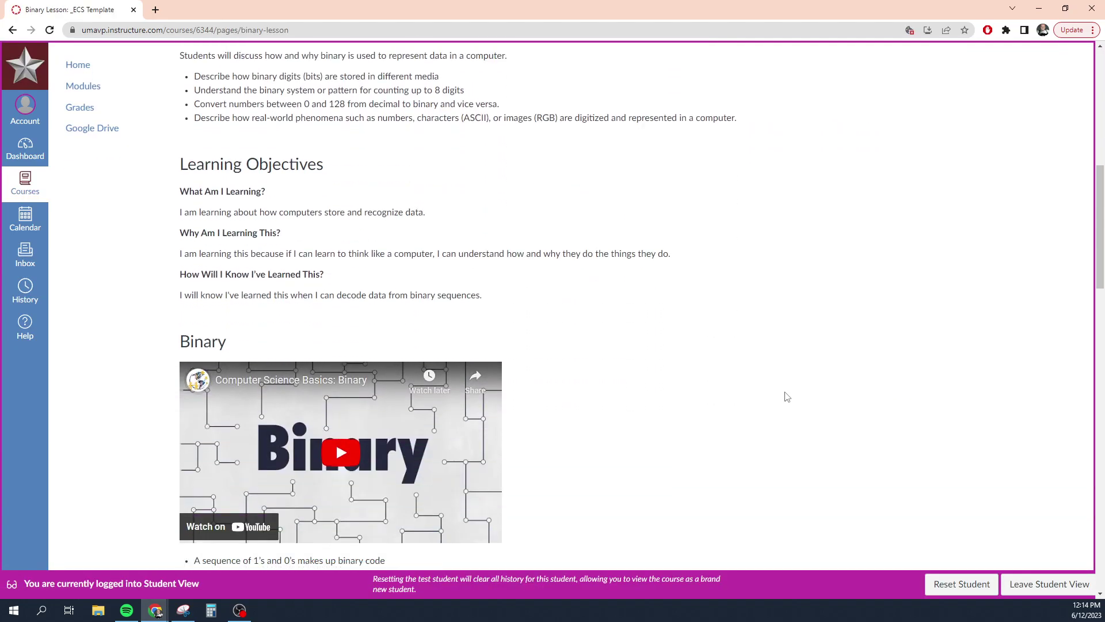
scroll(786, 397, down, 4)
scroll(787, 397, up, 20)
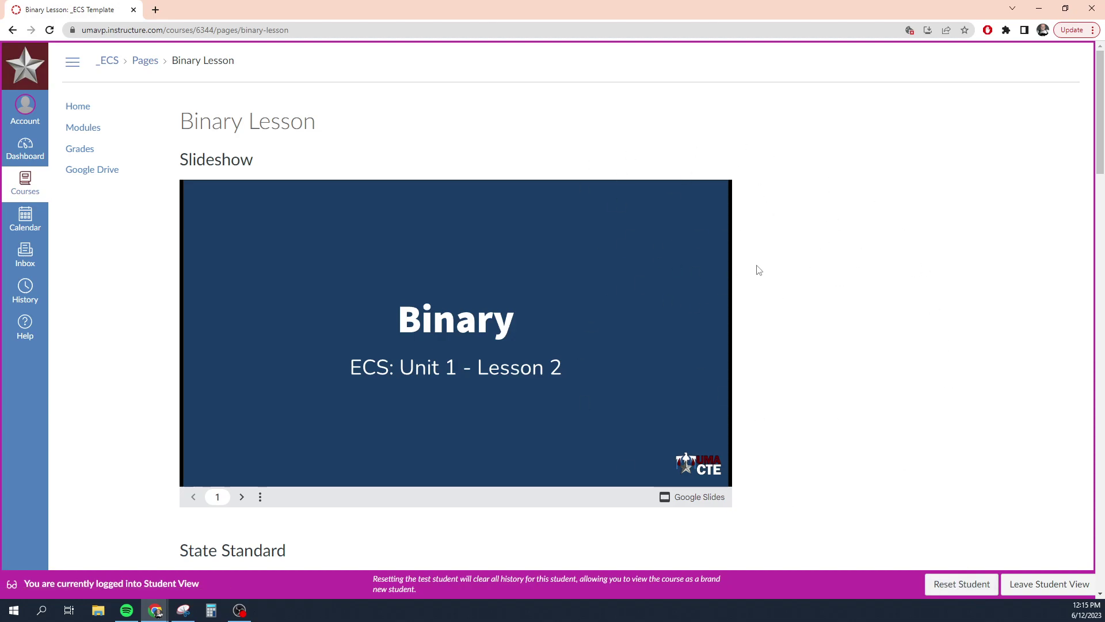
scroll(763, 349, down, 5)
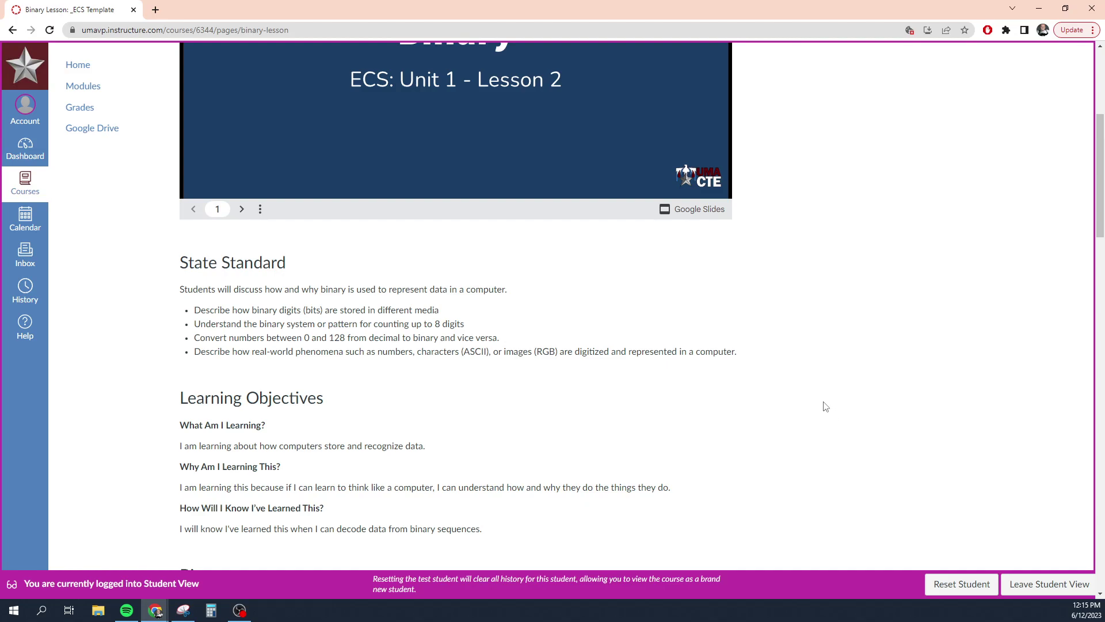
click(1054, 585)
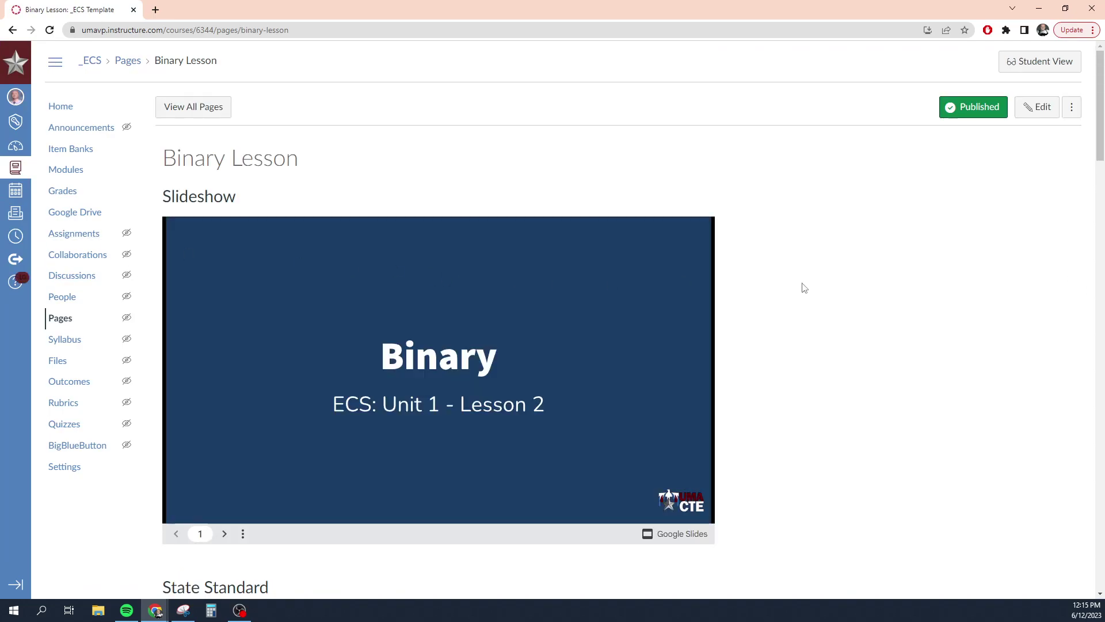
Return to the _ECS Template course home page from the course navigation.
click(55, 108)
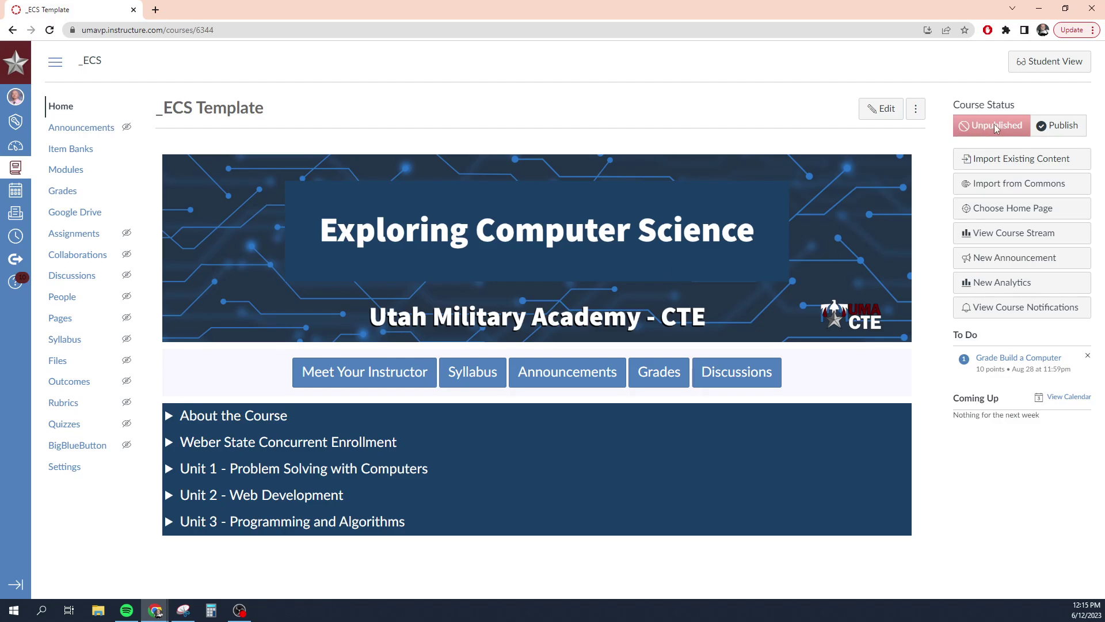
Start a Copy a Canvas Course import, searching 'exp' and choosing Exploring Computer Science I - 2022-S2 as source.
click(1019, 166)
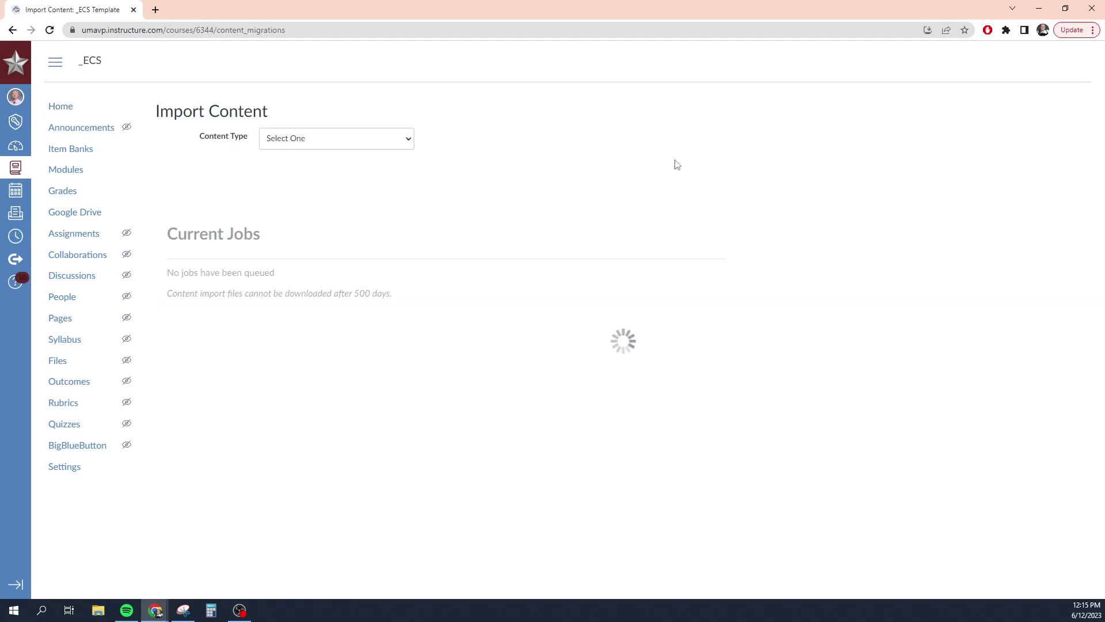
click(403, 141)
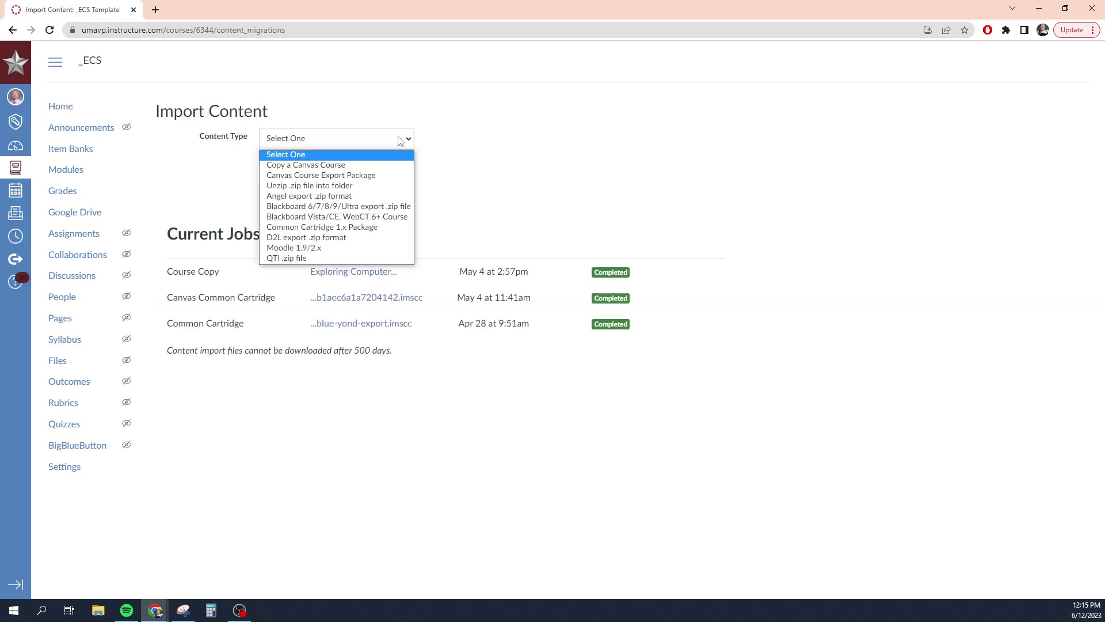
click(332, 165)
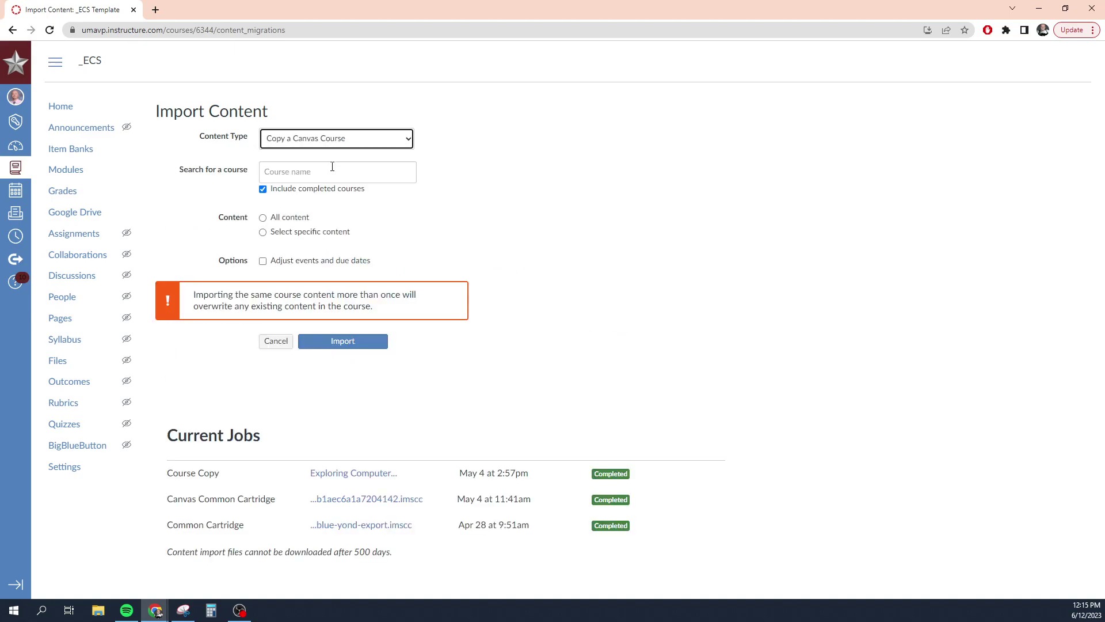
click(299, 175)
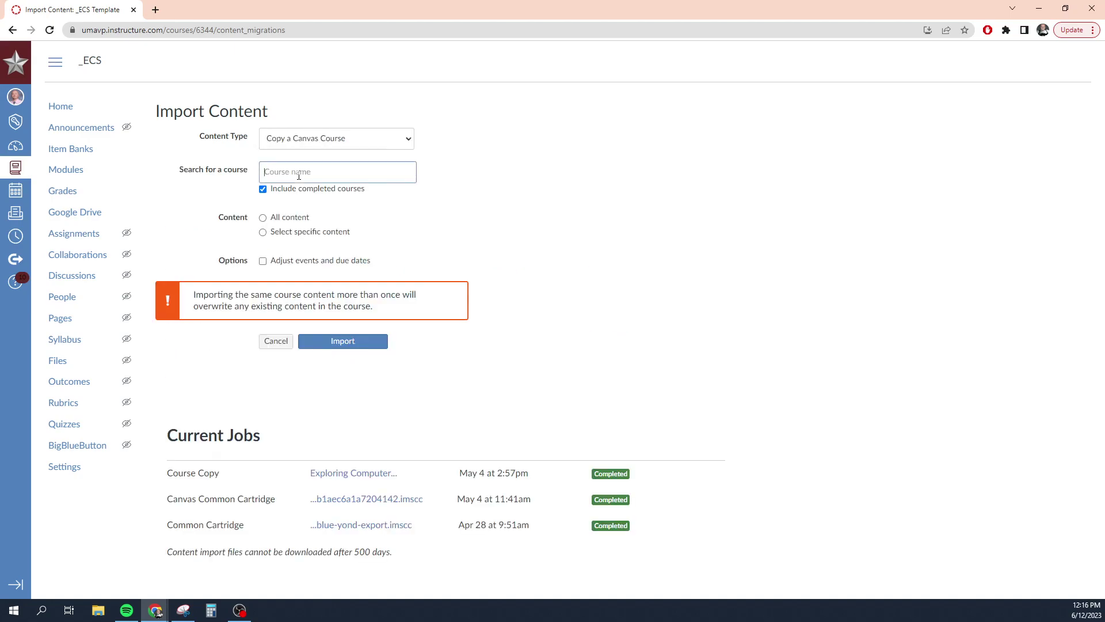
text(exploring com)
scroll(349, 360, down, 3)
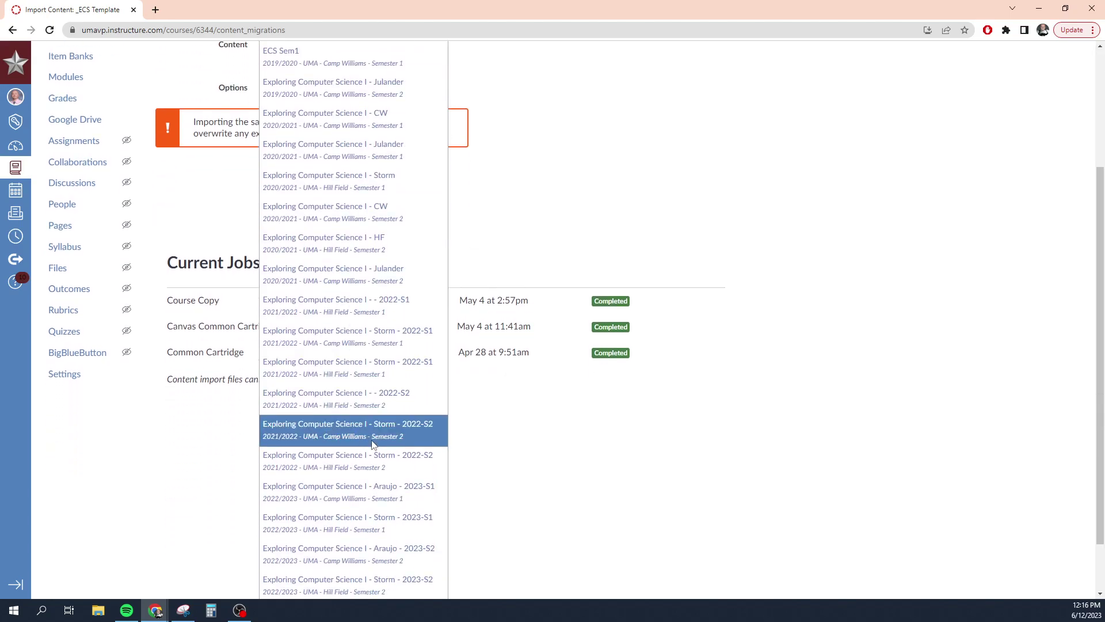
click(331, 399)
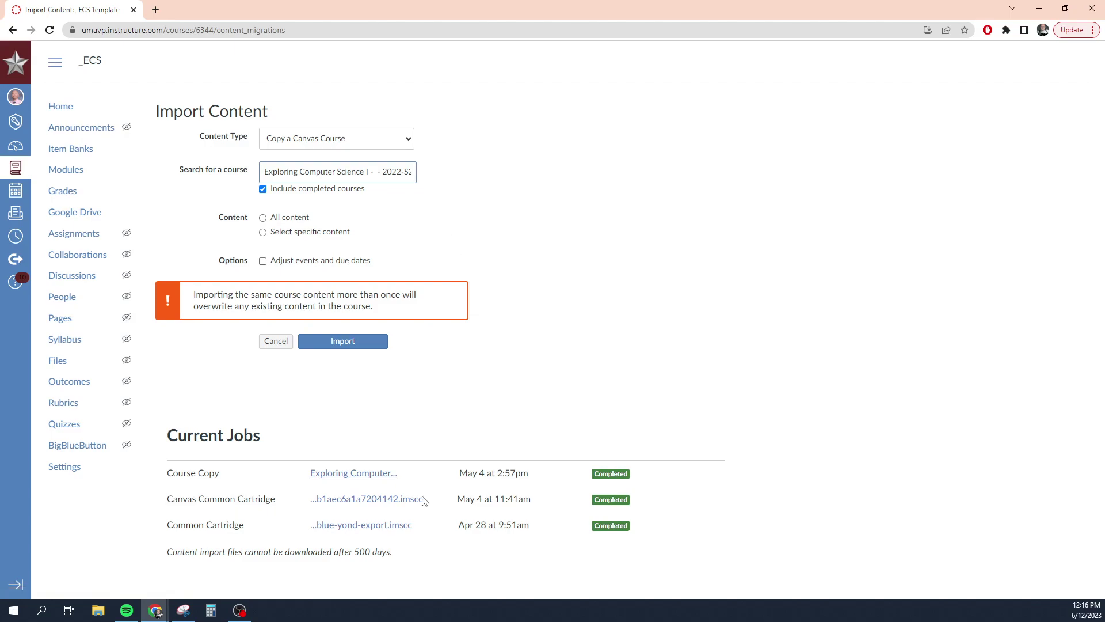
From the course home page, open Import from Commons and search for 'game development fundamentals 1'.
click(61, 106)
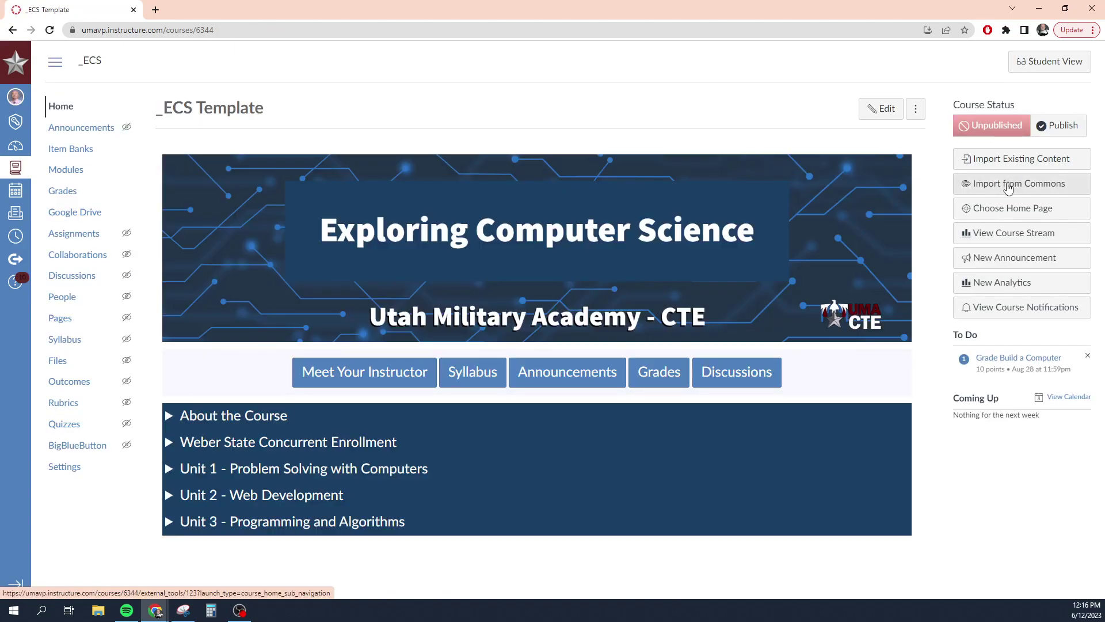
click(1003, 185)
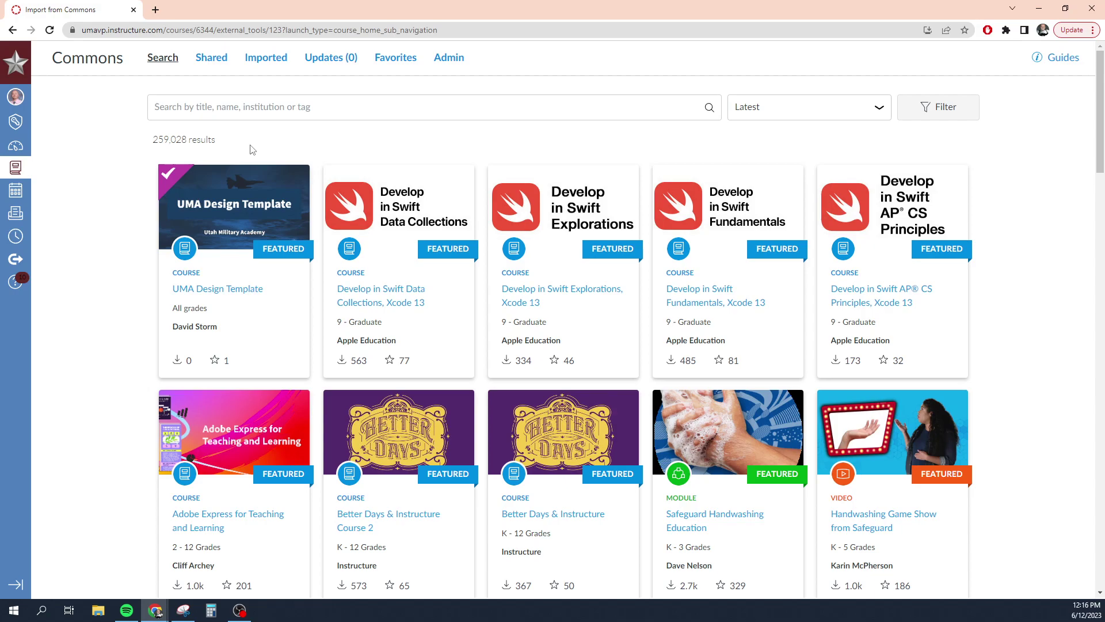
click(232, 109)
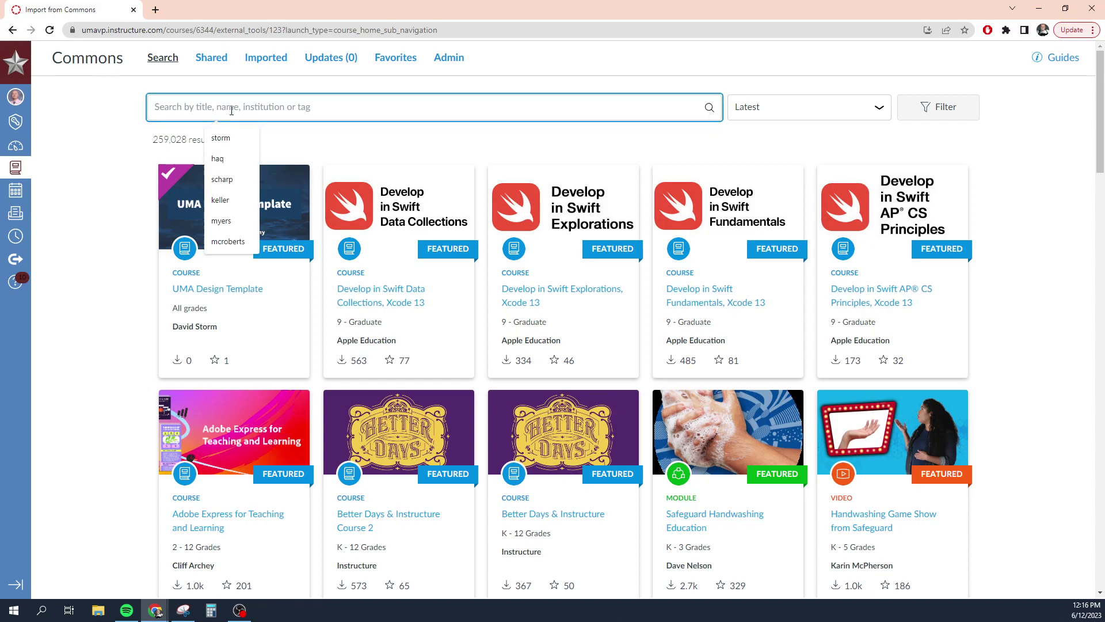
text(game dev)
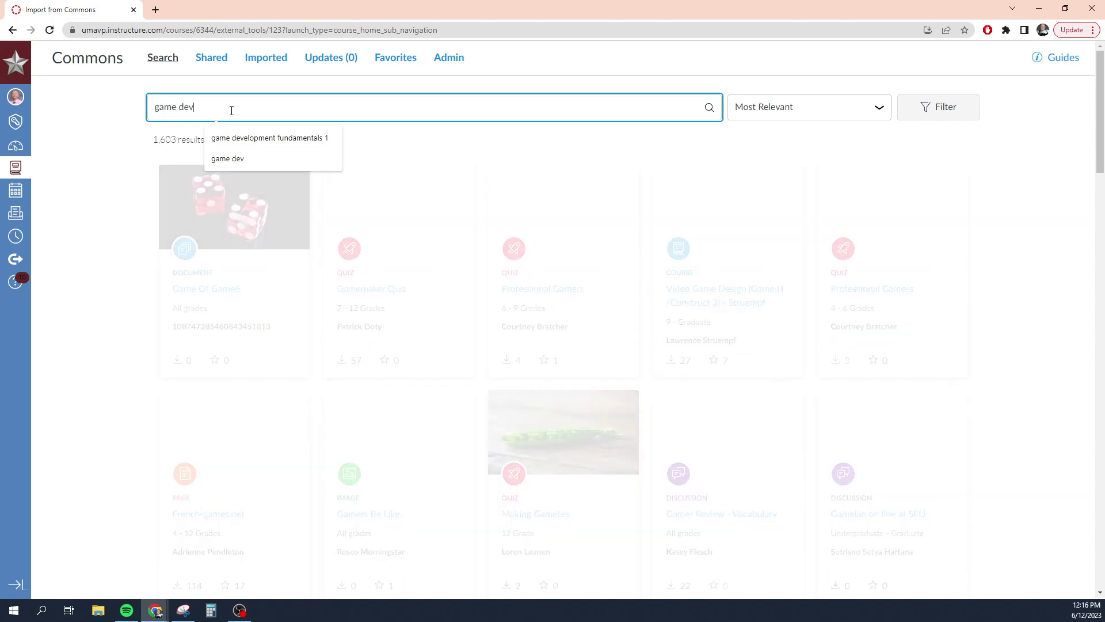
click(259, 141)
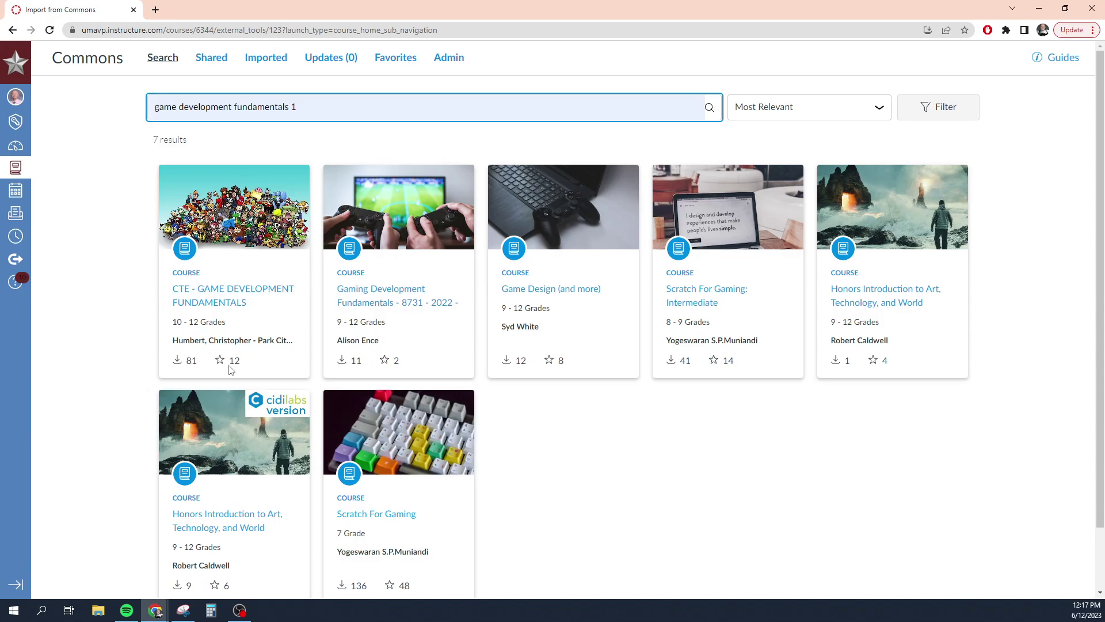
Preview the CTE - GAME DEVELOPMENT FUNDAMENTALS course, then go back to search results and the Commons listing.
click(222, 295)
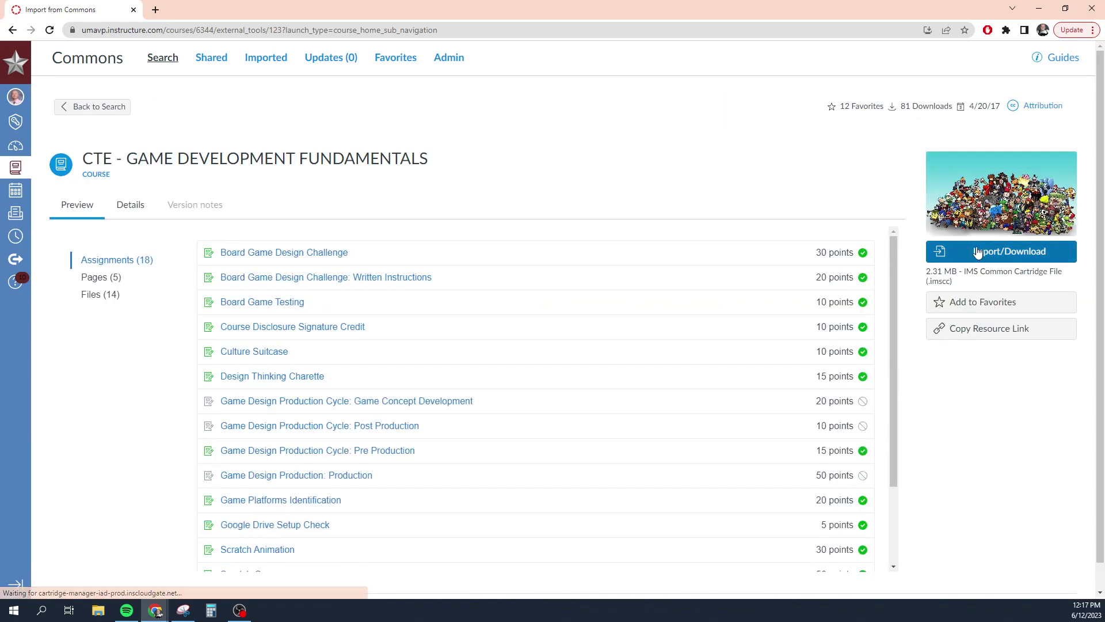
scroll(423, 340, down, 1)
scroll(423, 340, down, 4)
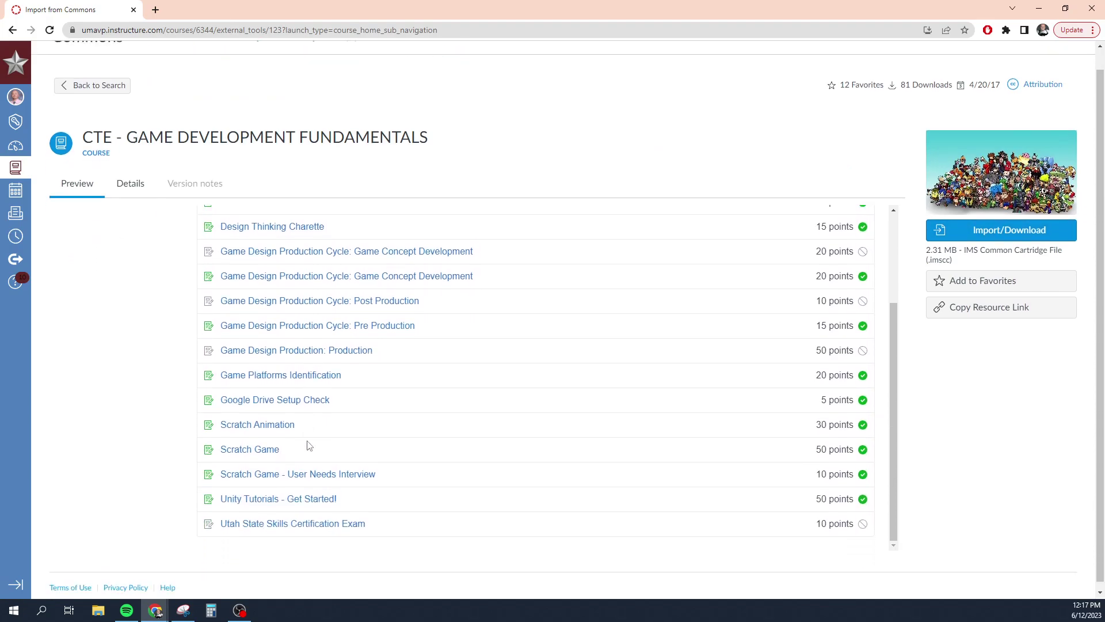
scroll(280, 462, up, 3)
scroll(281, 462, up, 1)
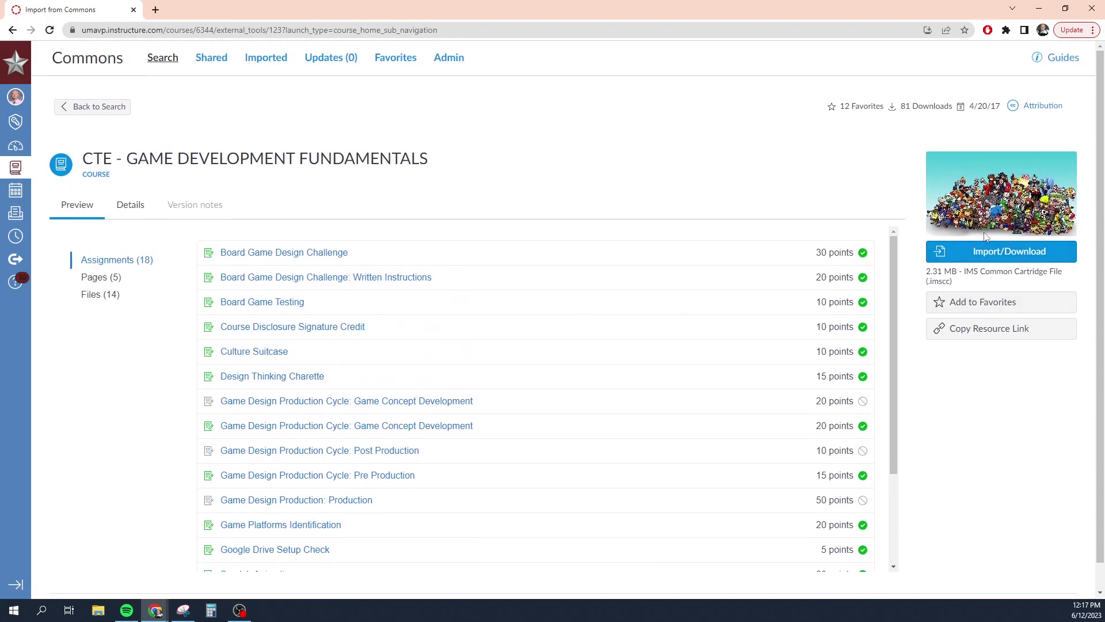
click(91, 109)
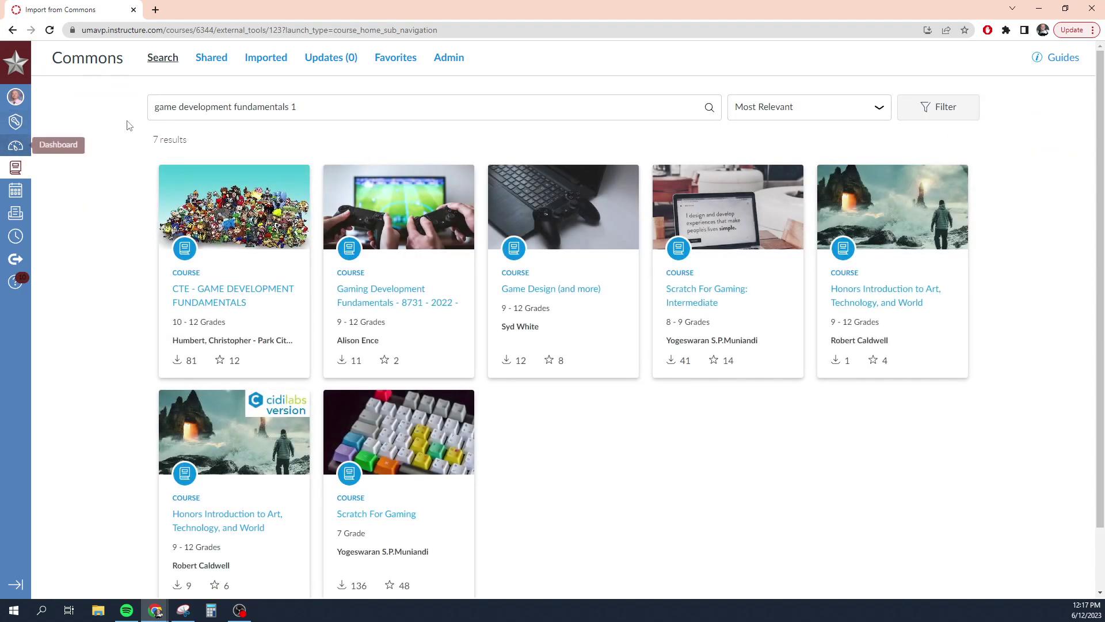
click(102, 61)
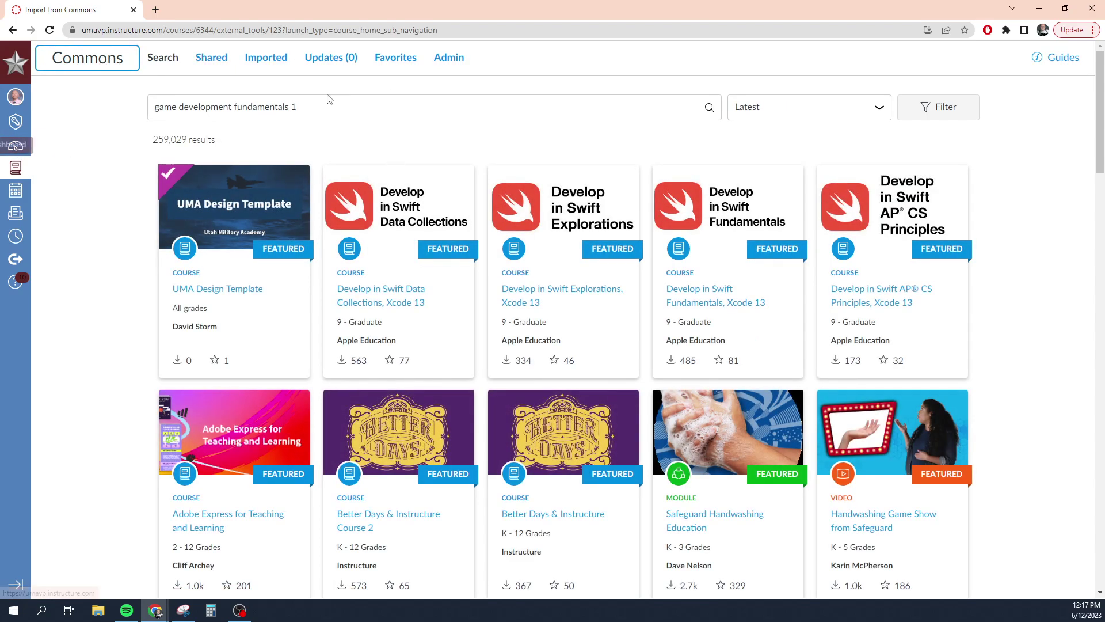
Reopen _ECS Template from the Dashboard and dismiss the Choose Home Page dialog without changes.
click(16, 146)
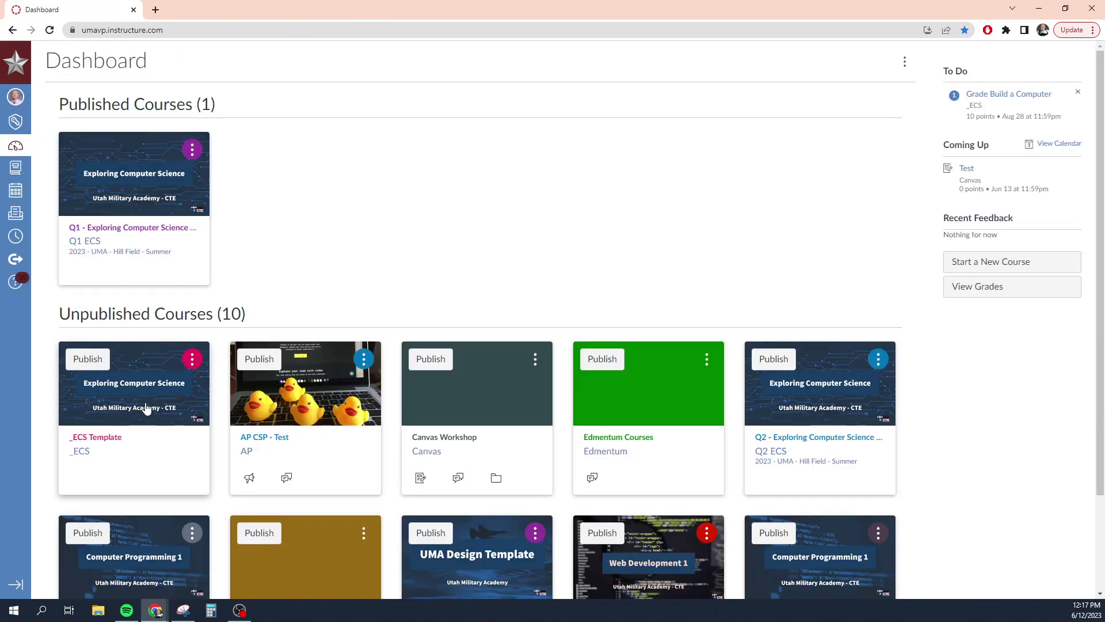
click(104, 443)
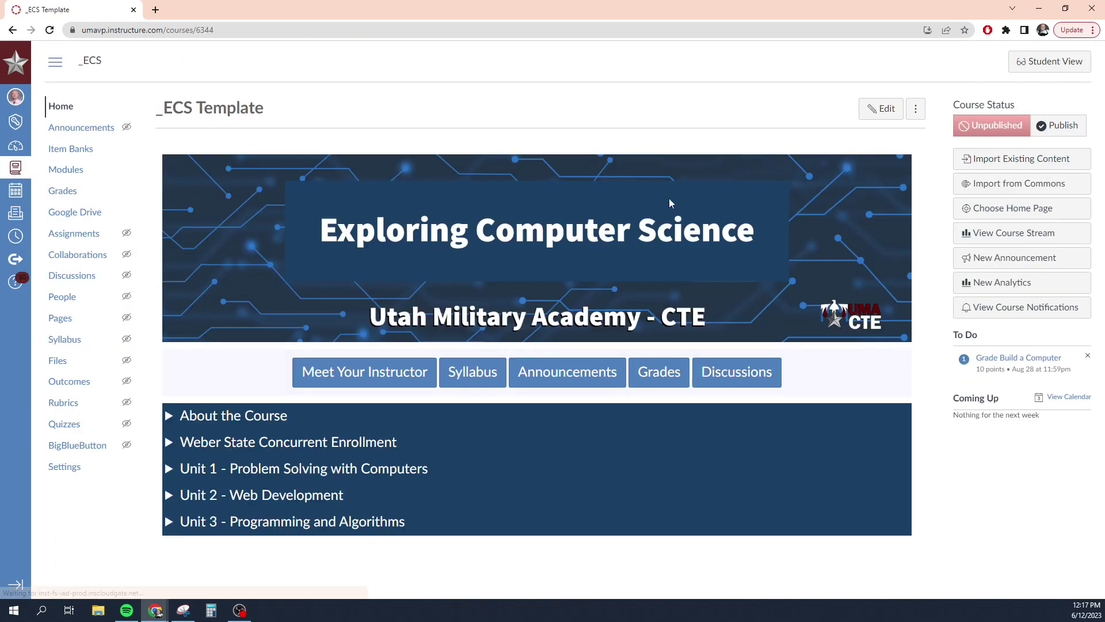
click(1017, 210)
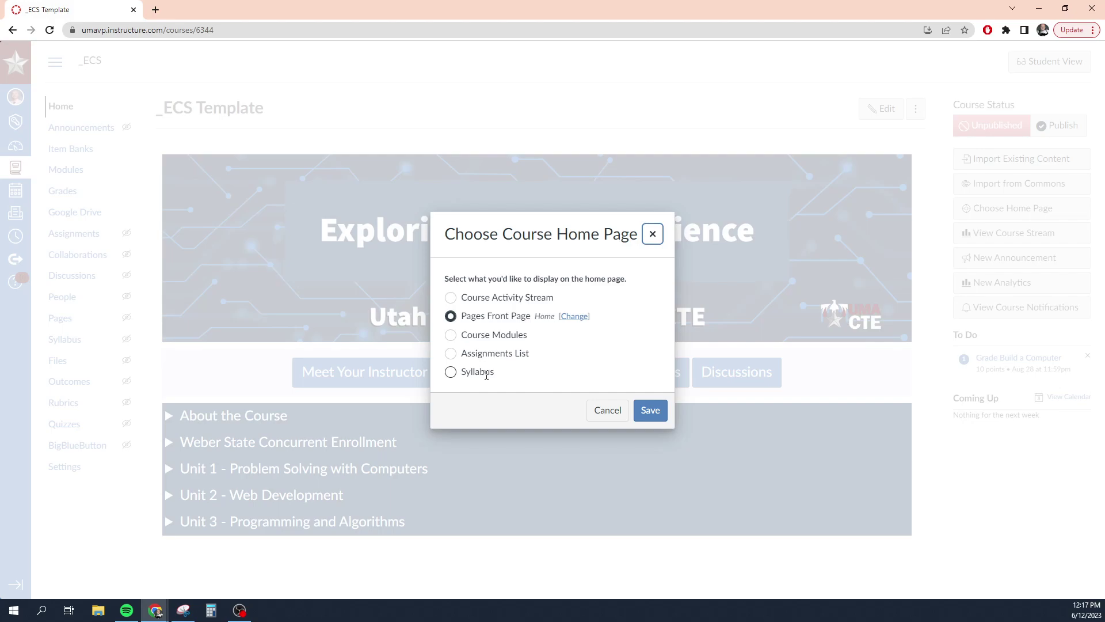
click(652, 237)
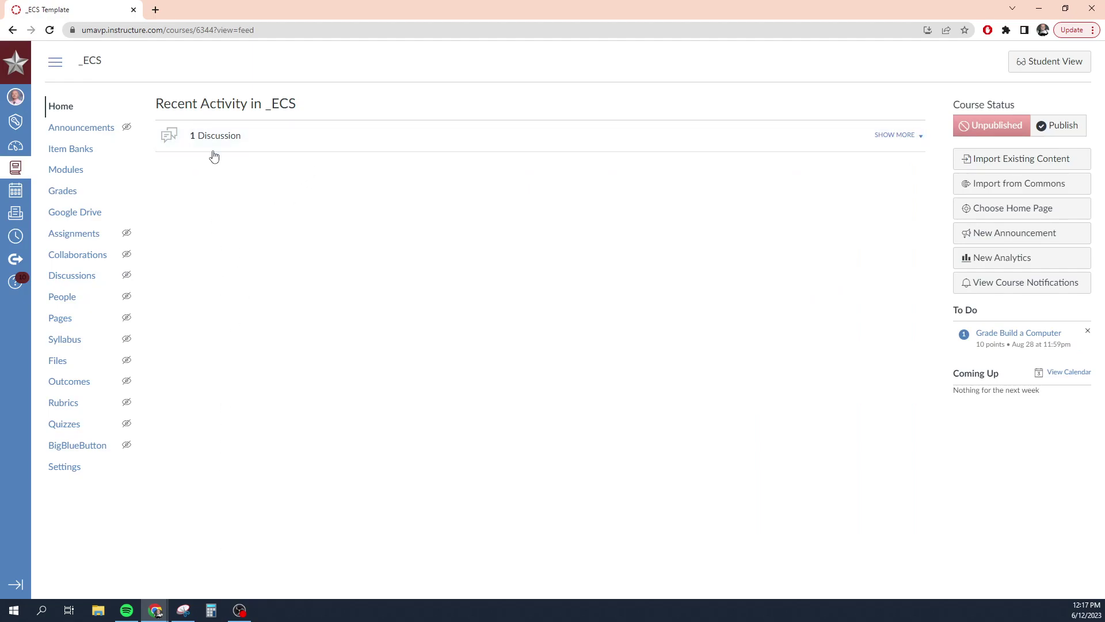
Toggle the stream's discussion item, check New Analytics (still processing), and return to the course home page.
click(259, 139)
click(272, 142)
click(65, 109)
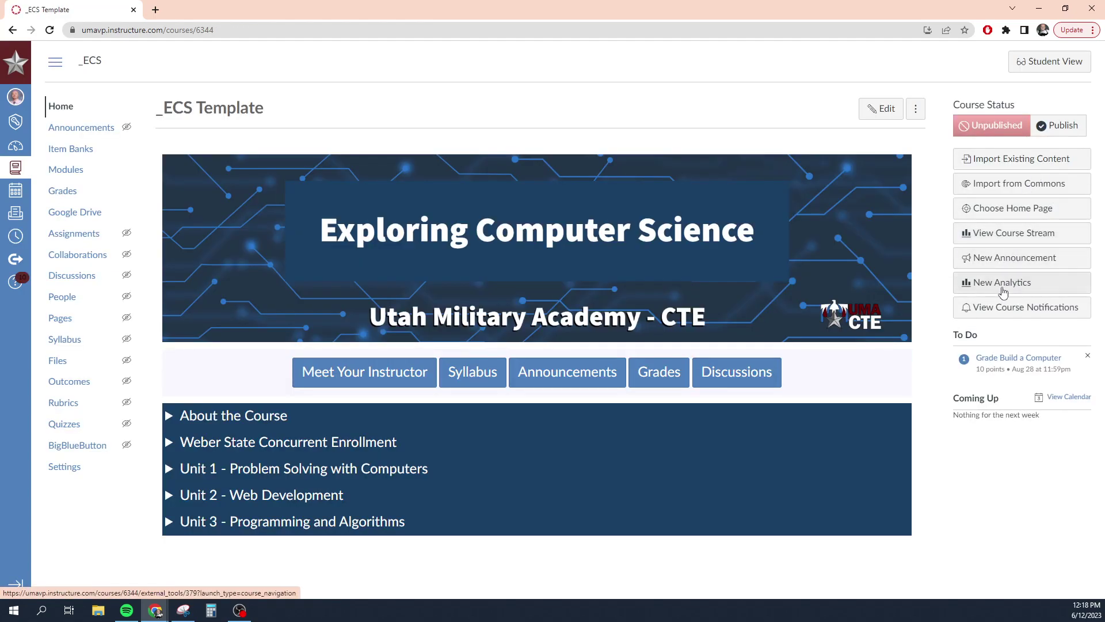
click(1002, 289)
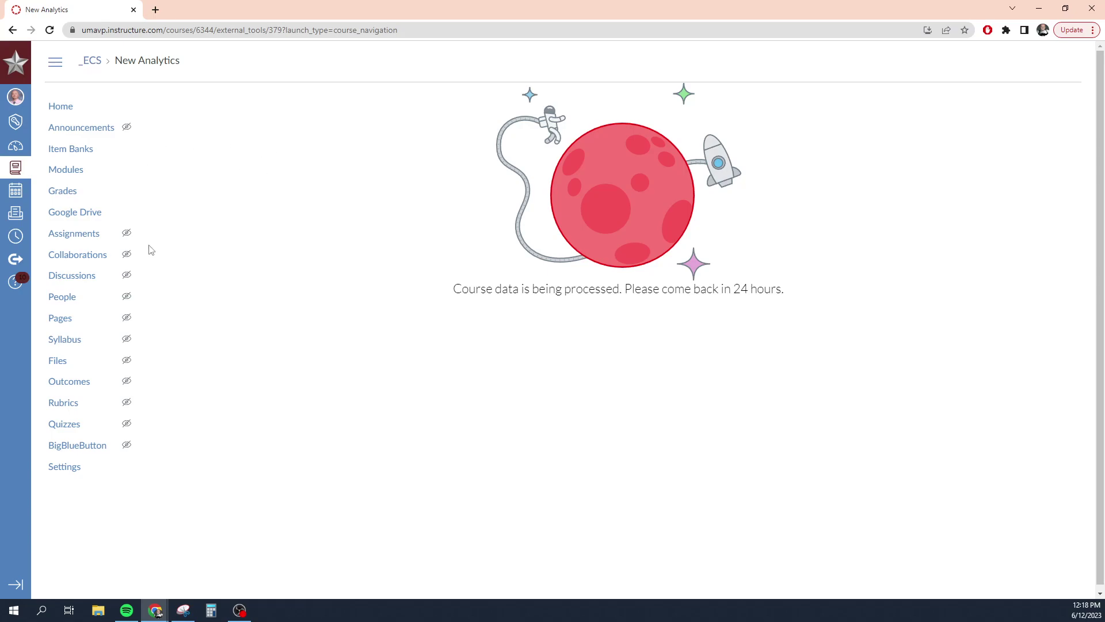
click(60, 107)
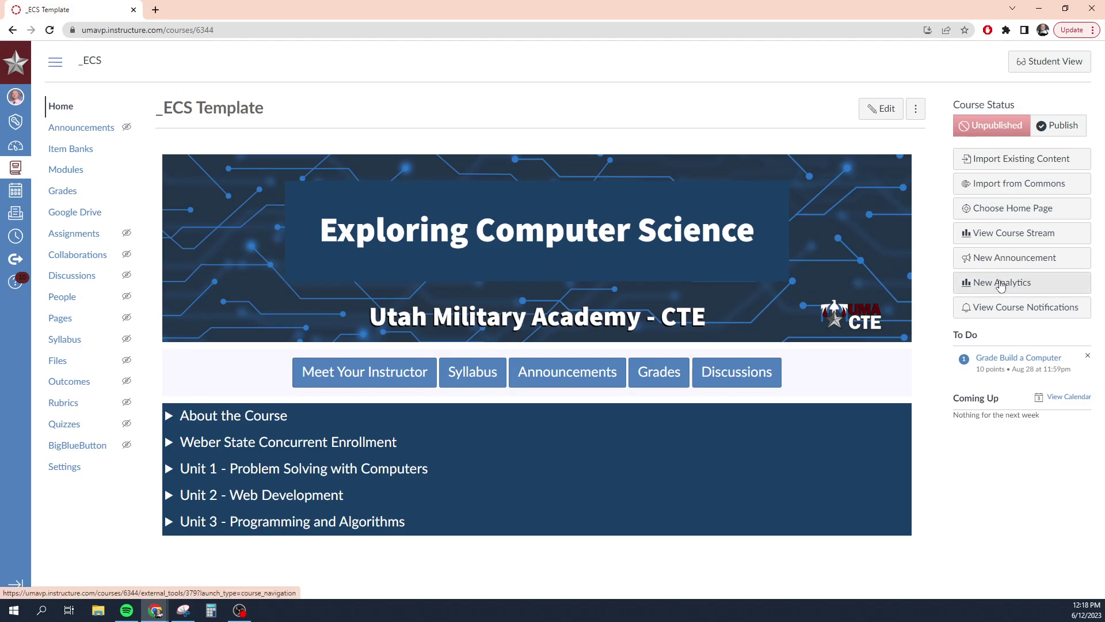
Review the _ECS Template Course Notification Settings, with notifications enabled, then return to the course home page.
click(1002, 311)
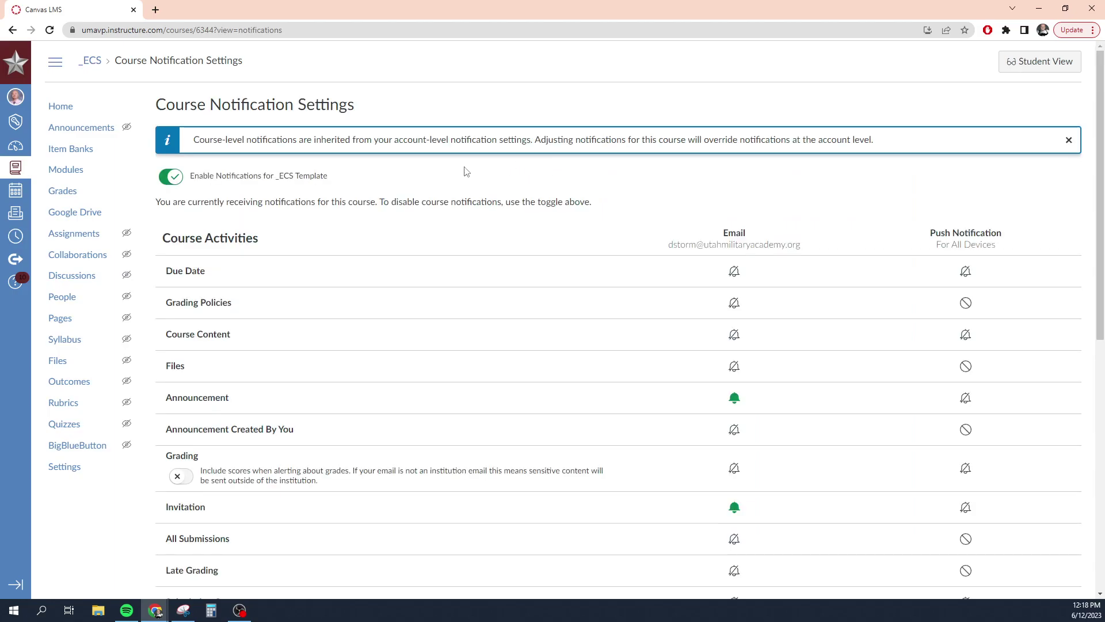
scroll(482, 302, down, 8)
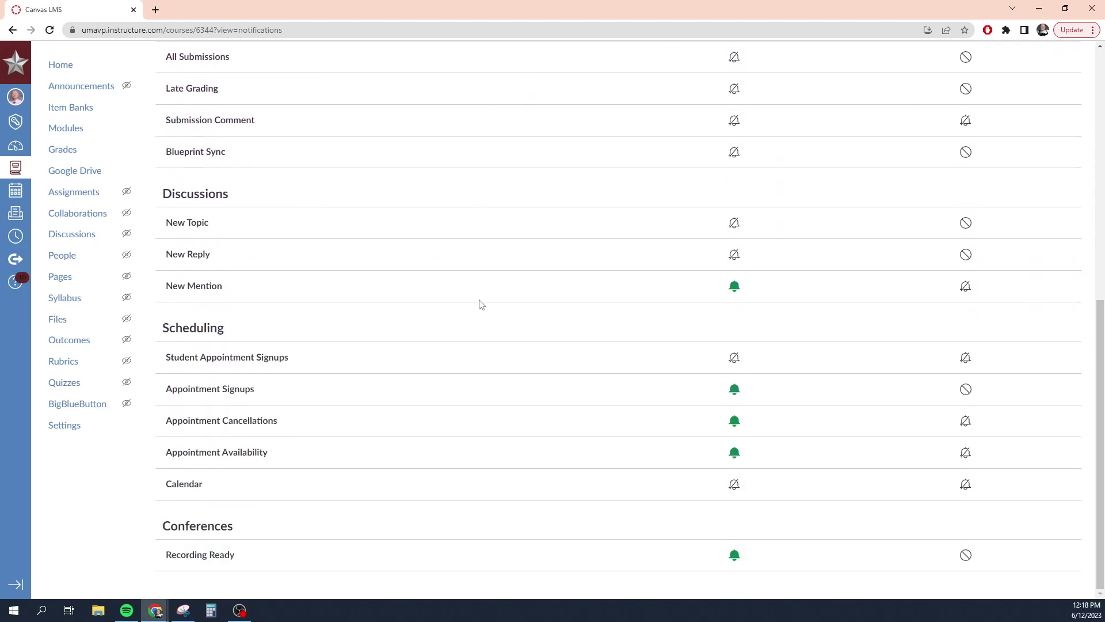
scroll(482, 304, up, 8)
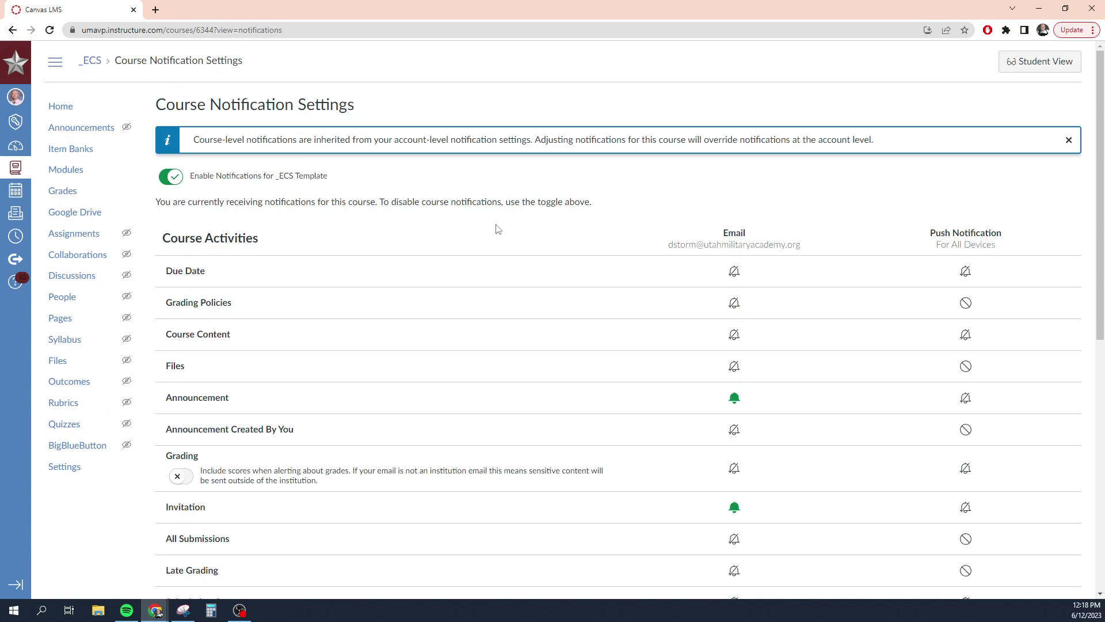
scroll(515, 409, down, 6)
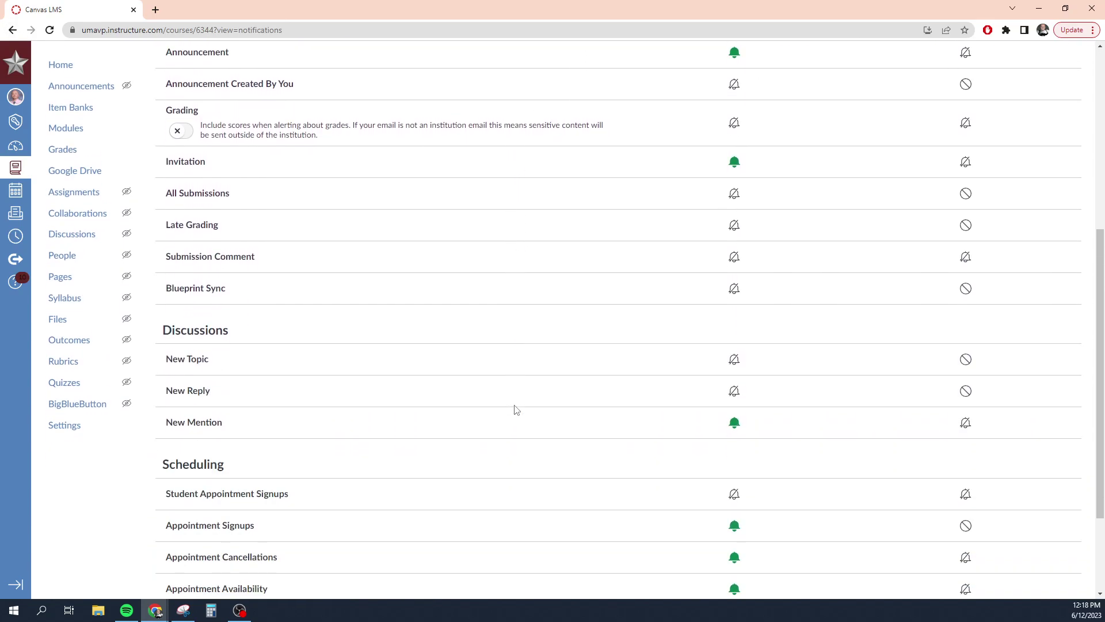
scroll(518, 410, up, 6)
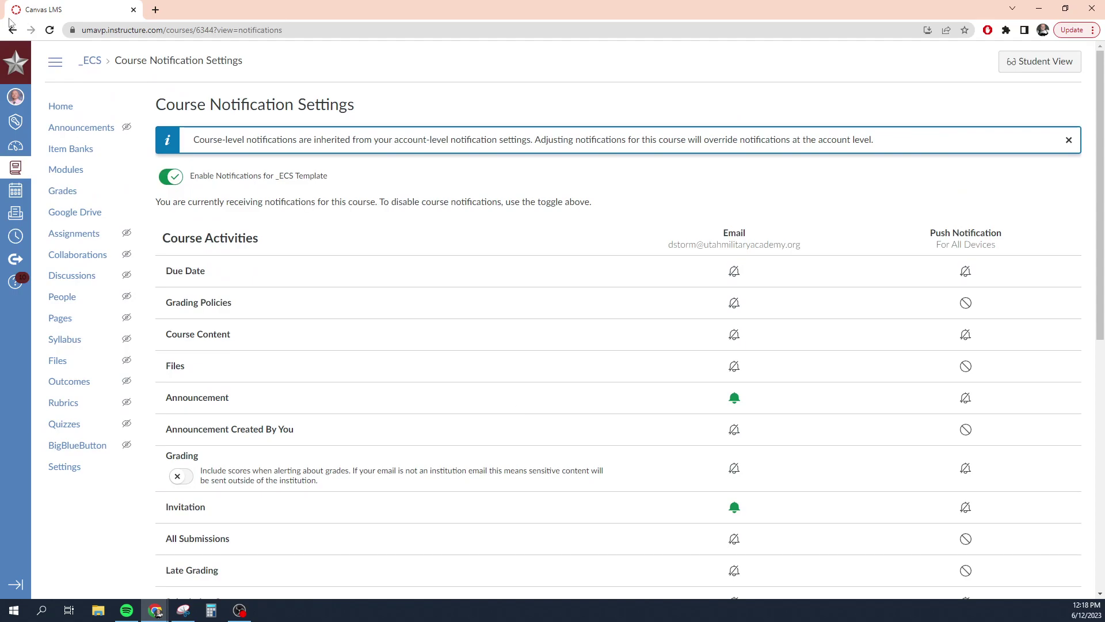
click(63, 106)
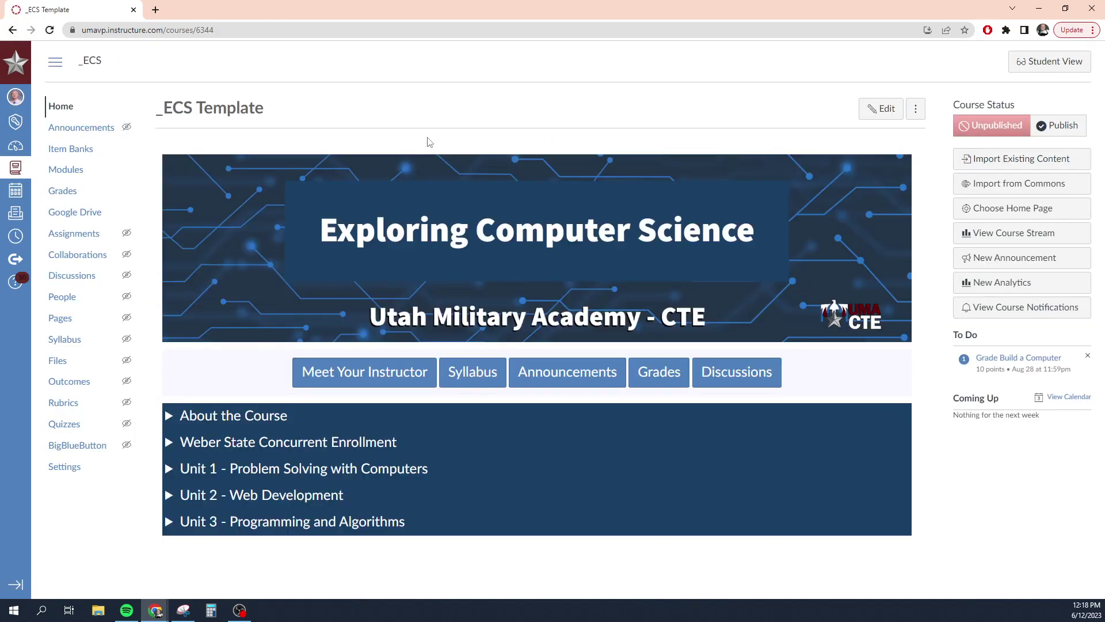
Open Modules, skim the Hardware Lesson page, and go back to the modules list.
click(78, 173)
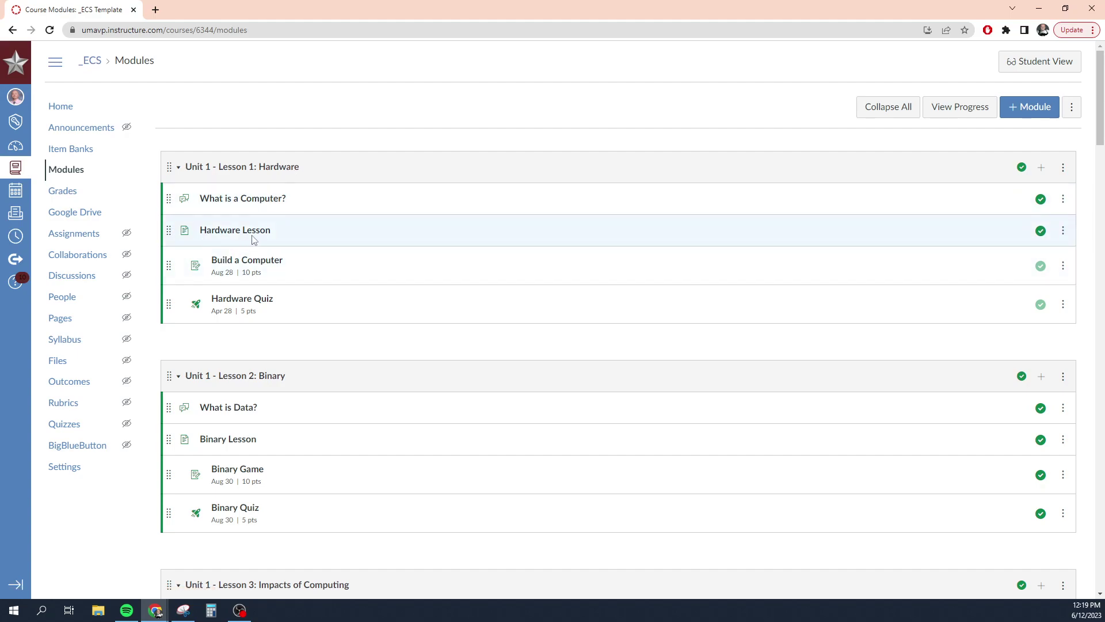
click(238, 232)
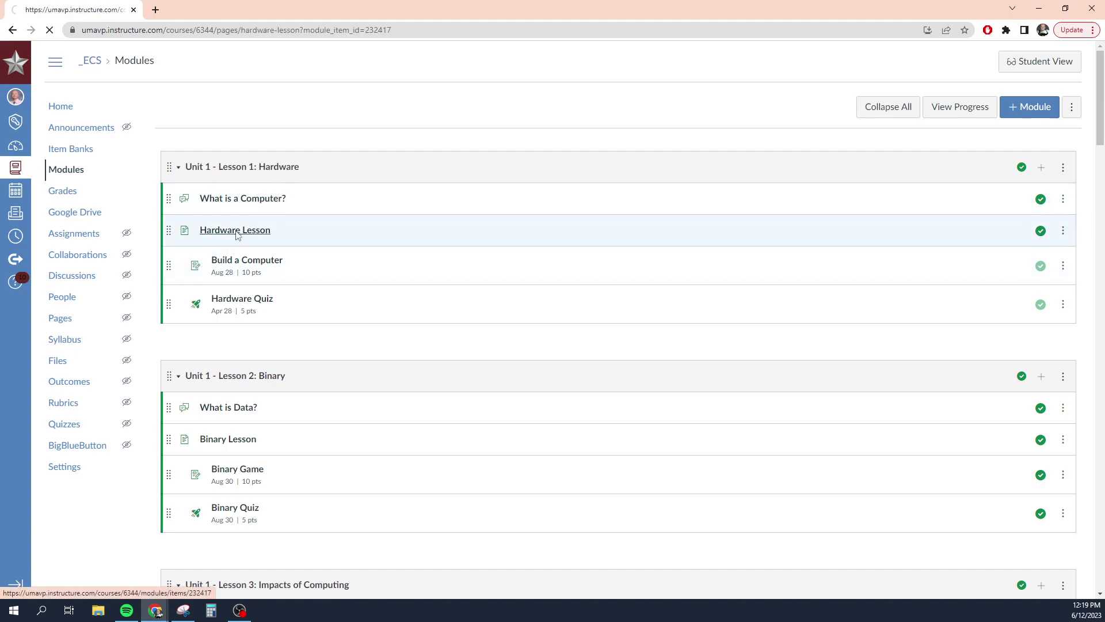
scroll(735, 434, down, 15)
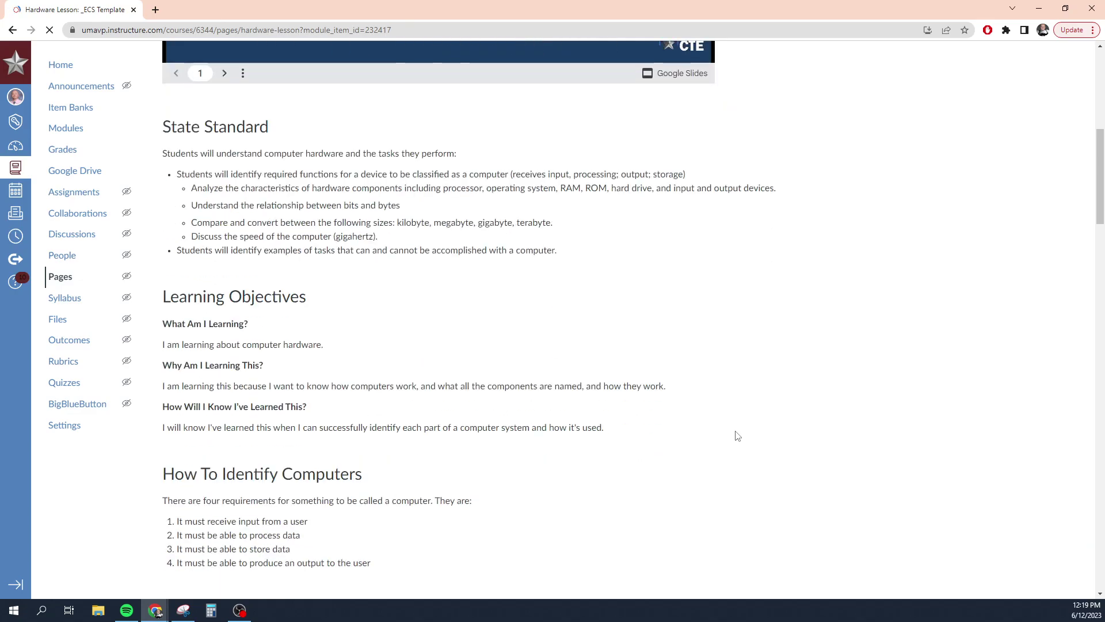
scroll(737, 435, down, 8)
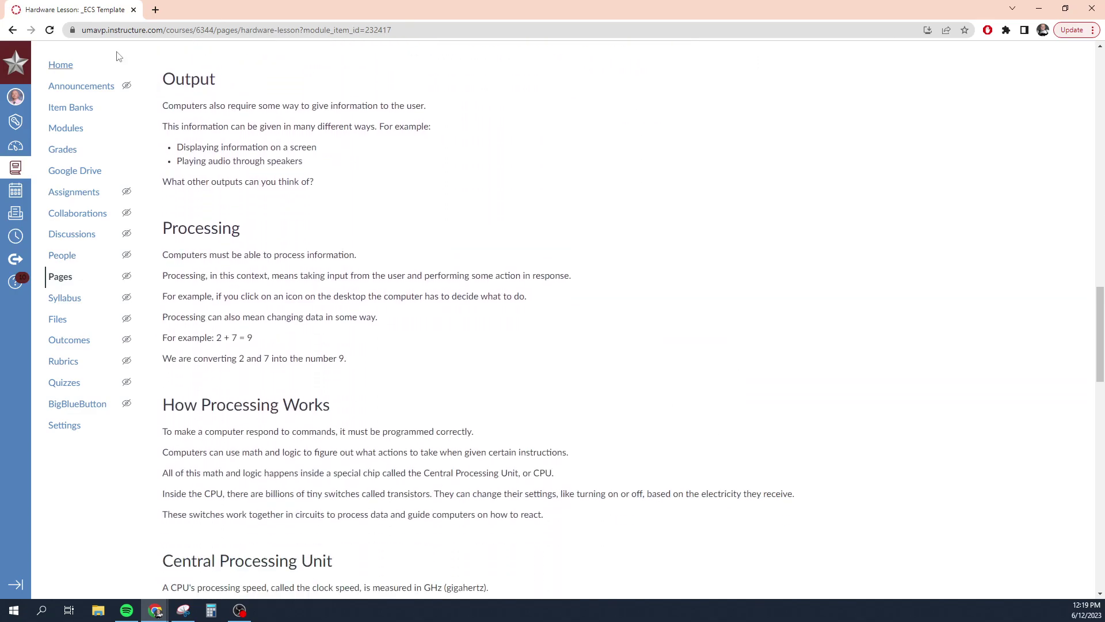
key(alt+Left)
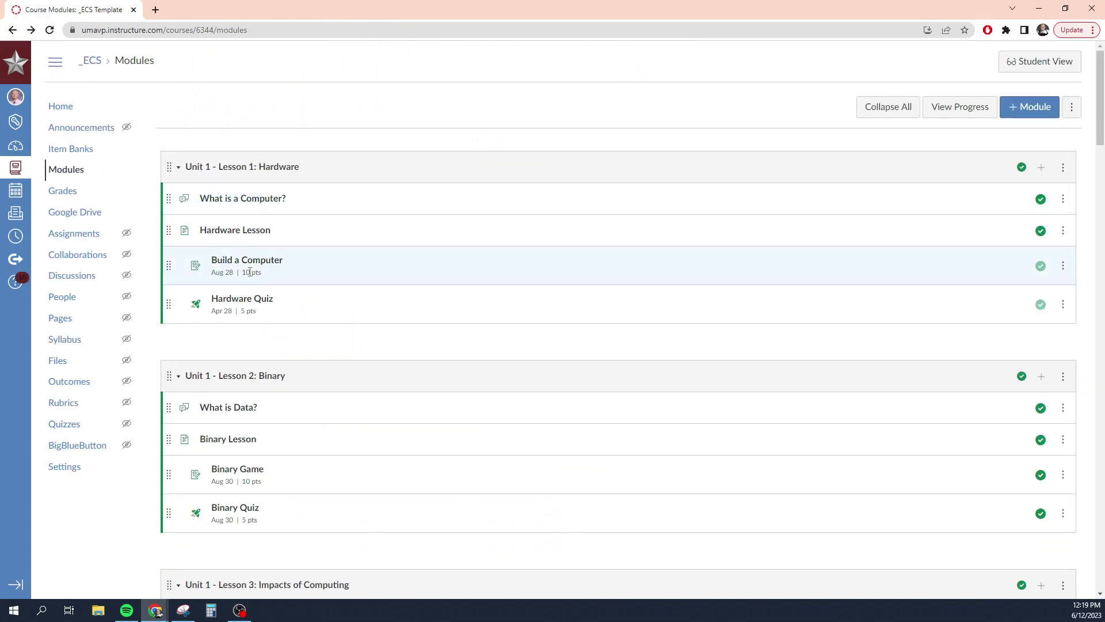
Open the Build a Computer assignment and scroll through its instructions, points and rubric.
click(262, 263)
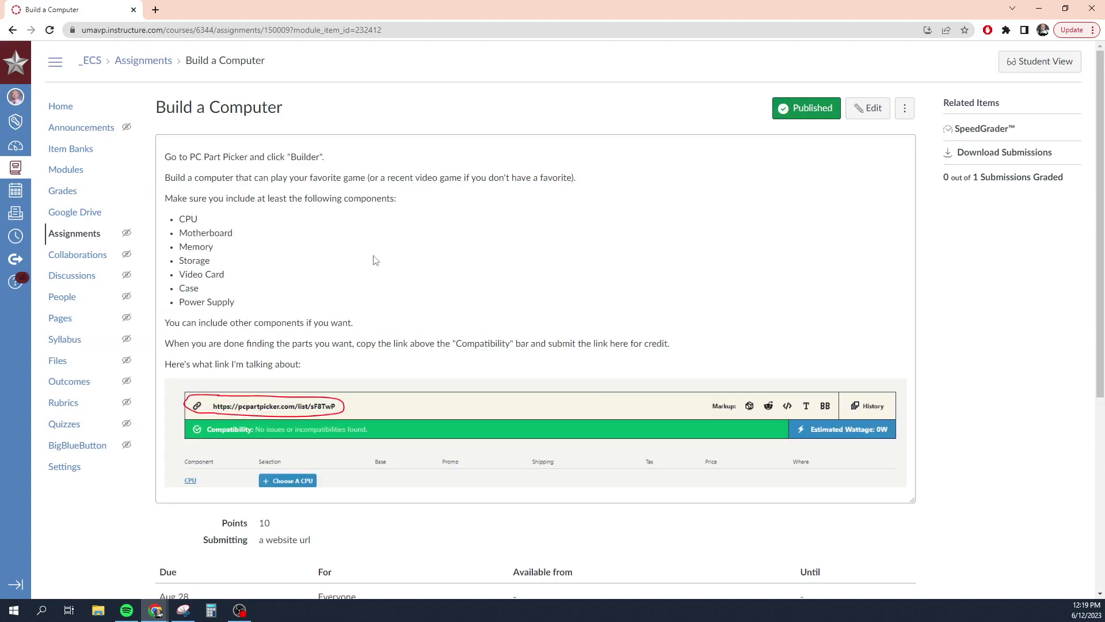
scroll(438, 337, down, 5)
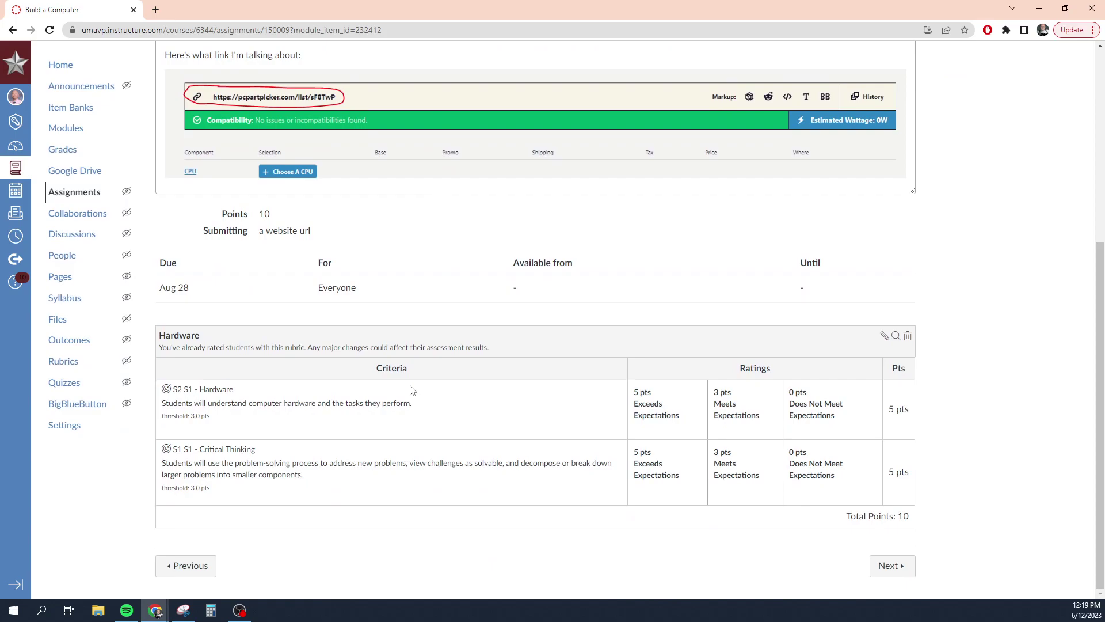
scroll(411, 390, up, 5)
Review the Hardware Quiz settings and rubric, then return to the course Modules list.
click(14, 31)
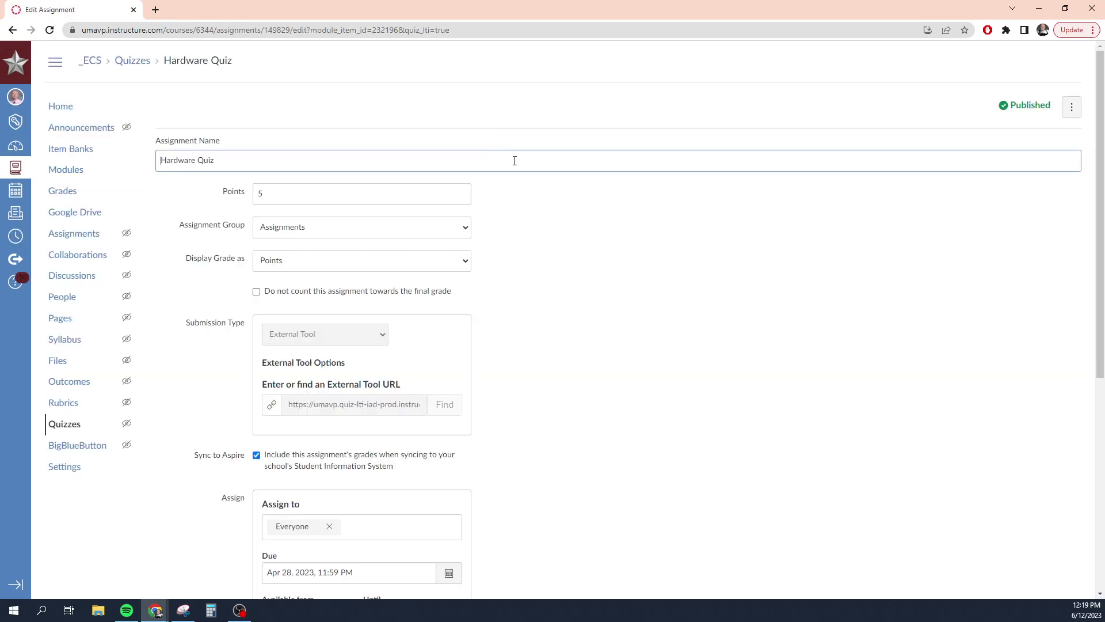
scroll(625, 361, down, 6)
scroll(627, 362, up, 6)
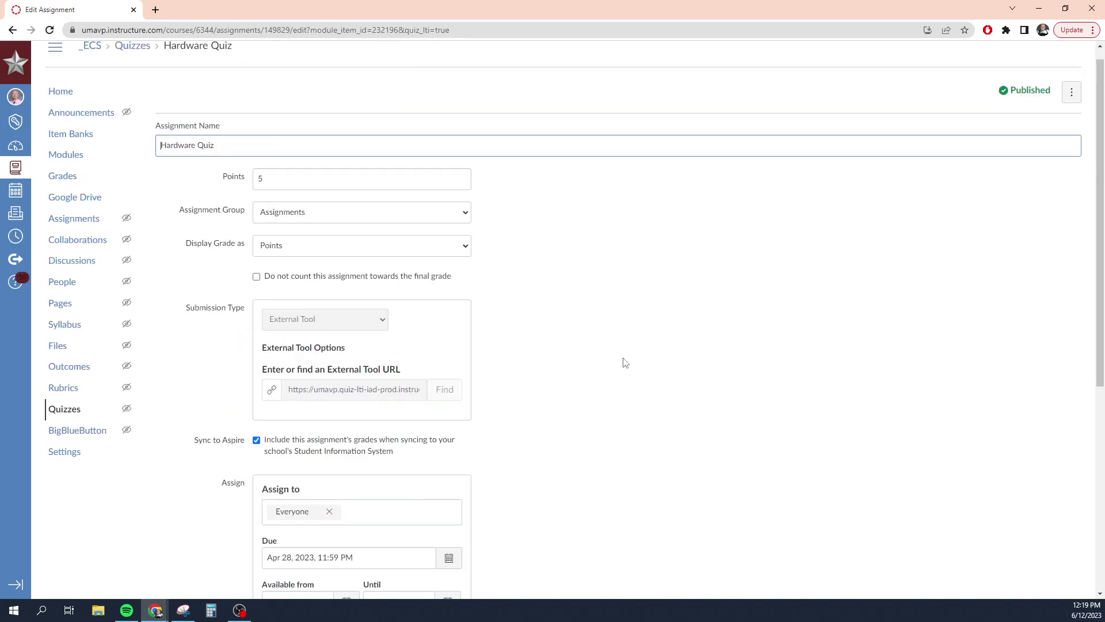
scroll(625, 362, down, 6)
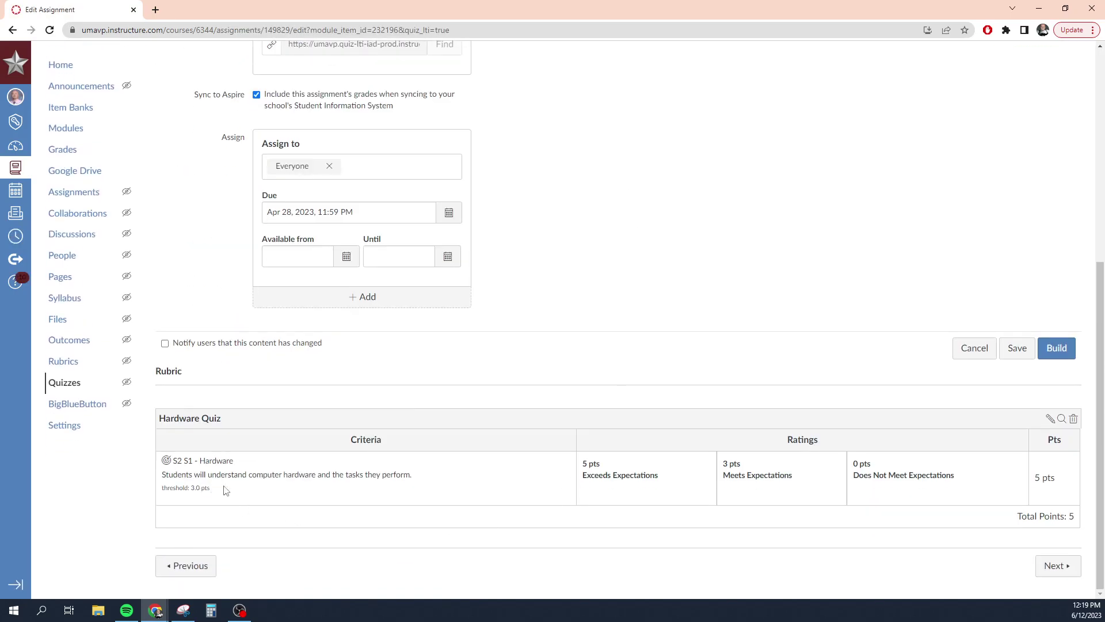
scroll(627, 346, up, 6)
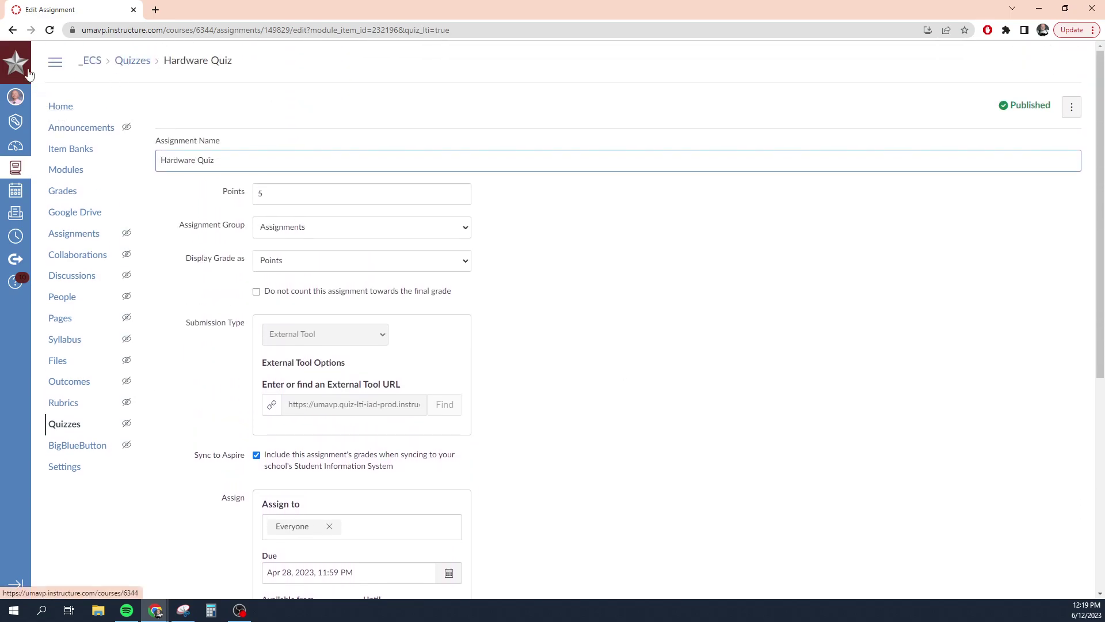
click(12, 30)
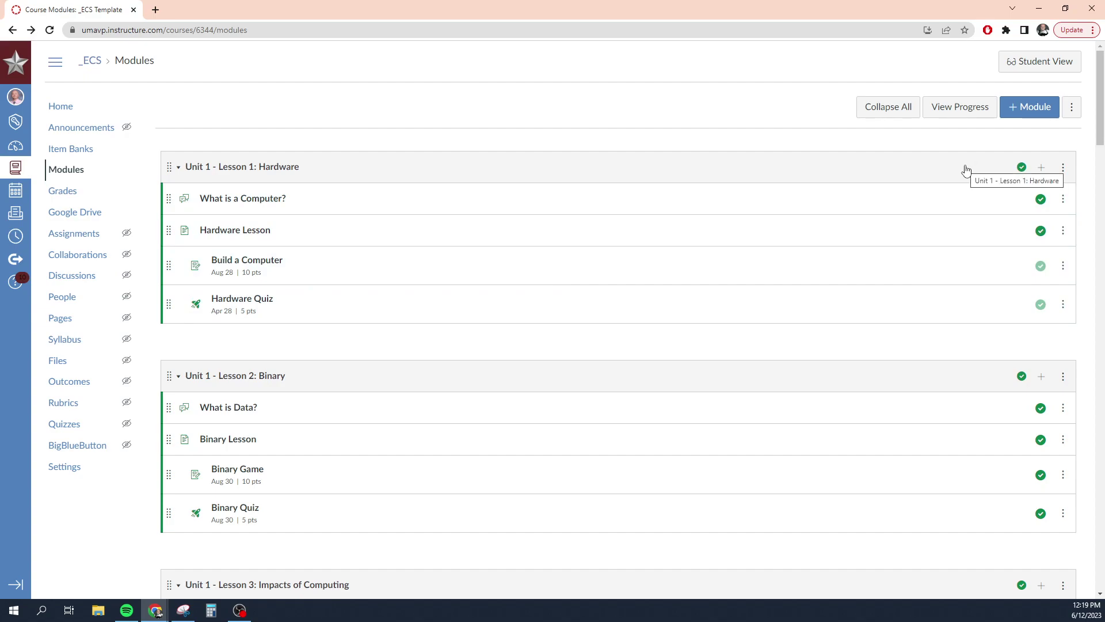
click(1022, 168)
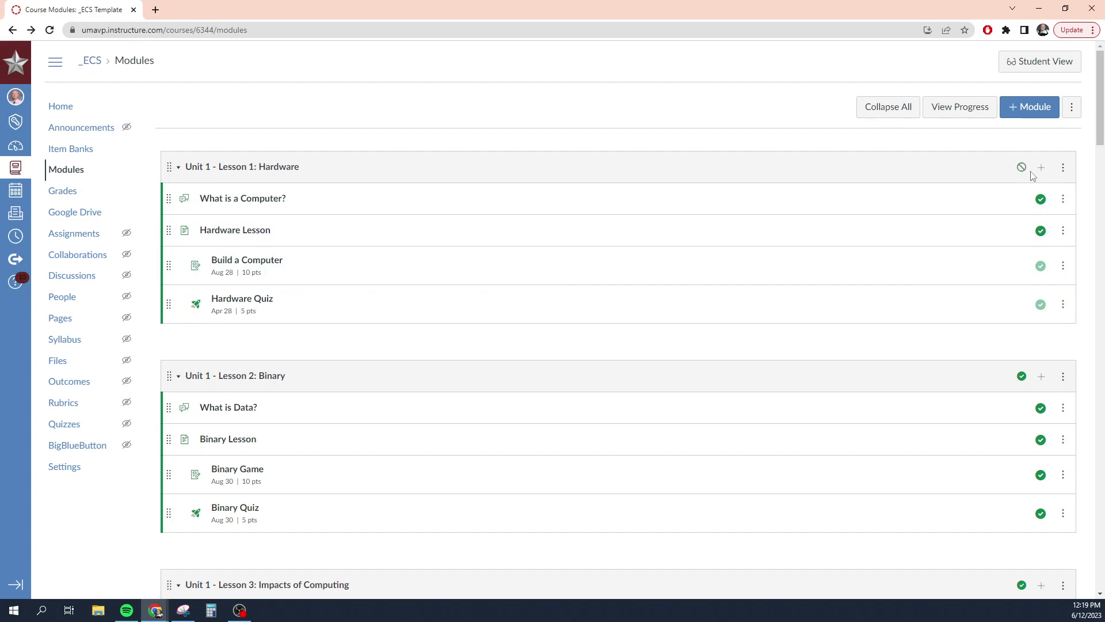
click(1041, 200)
click(1041, 198)
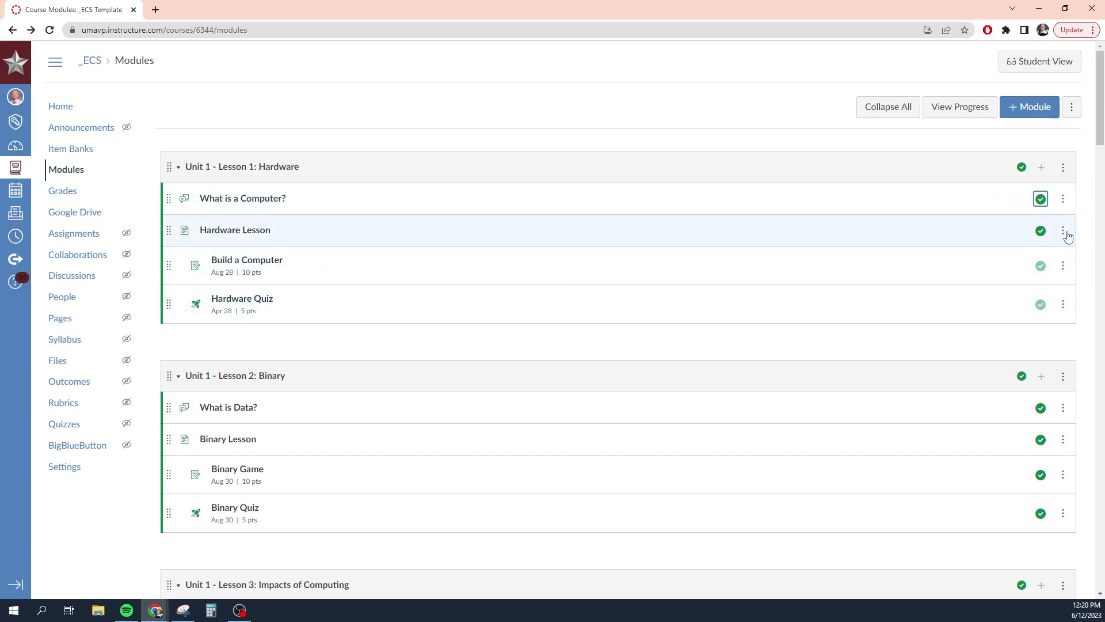
click(1022, 168)
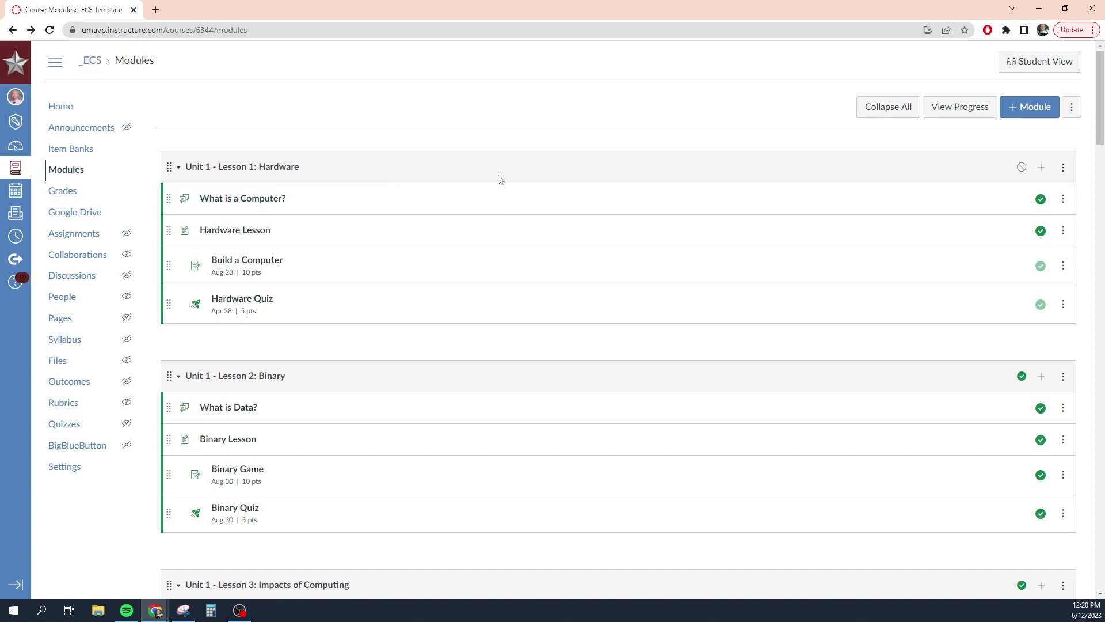
click(1022, 167)
scroll(728, 245, down, 20)
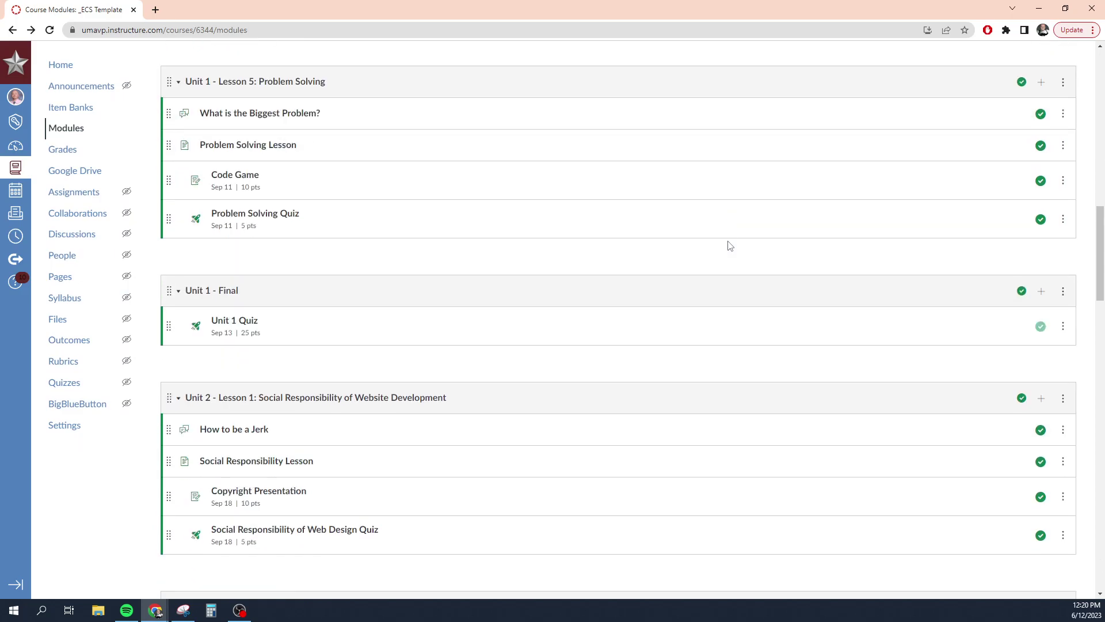
scroll(729, 245, down, 14)
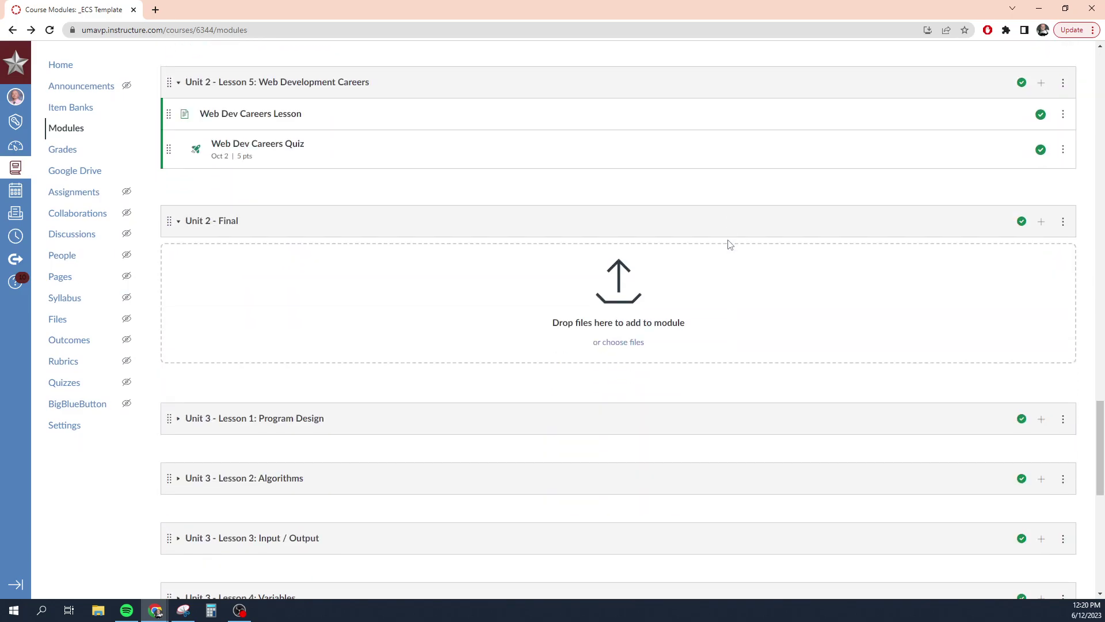
scroll(700, 230, down, 4)
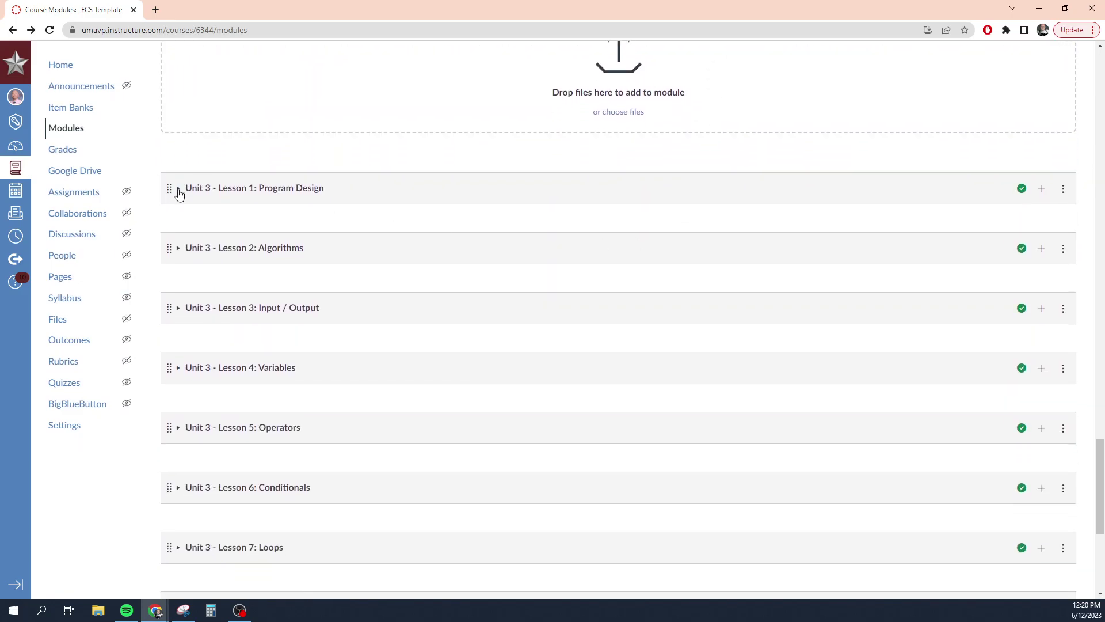
click(178, 190)
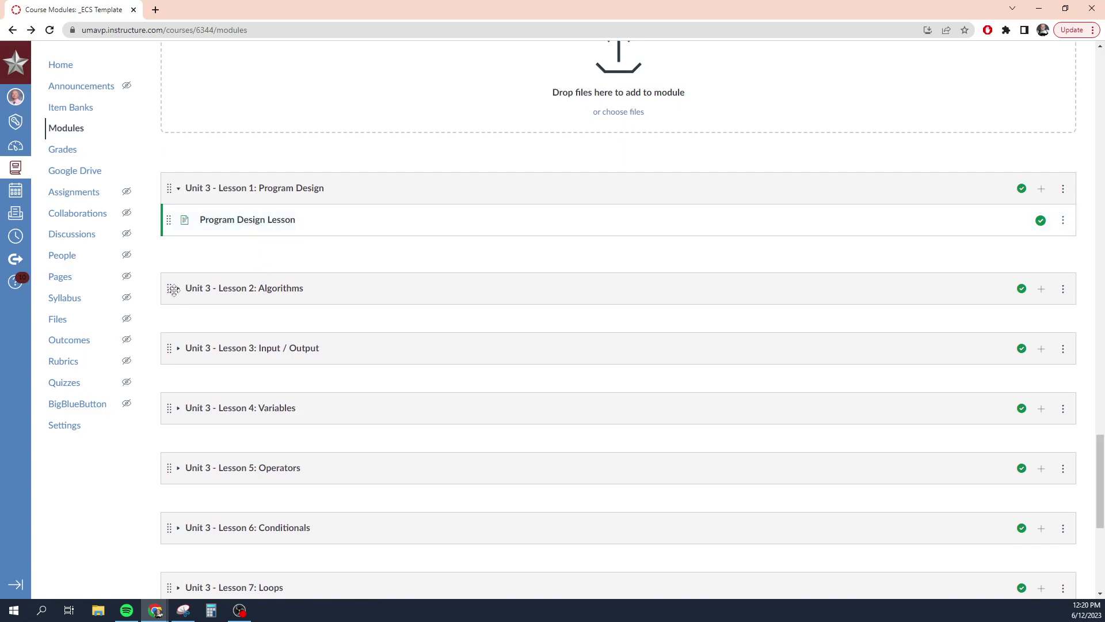
click(174, 289)
scroll(259, 254, down, 3)
scroll(403, 288, up, 2)
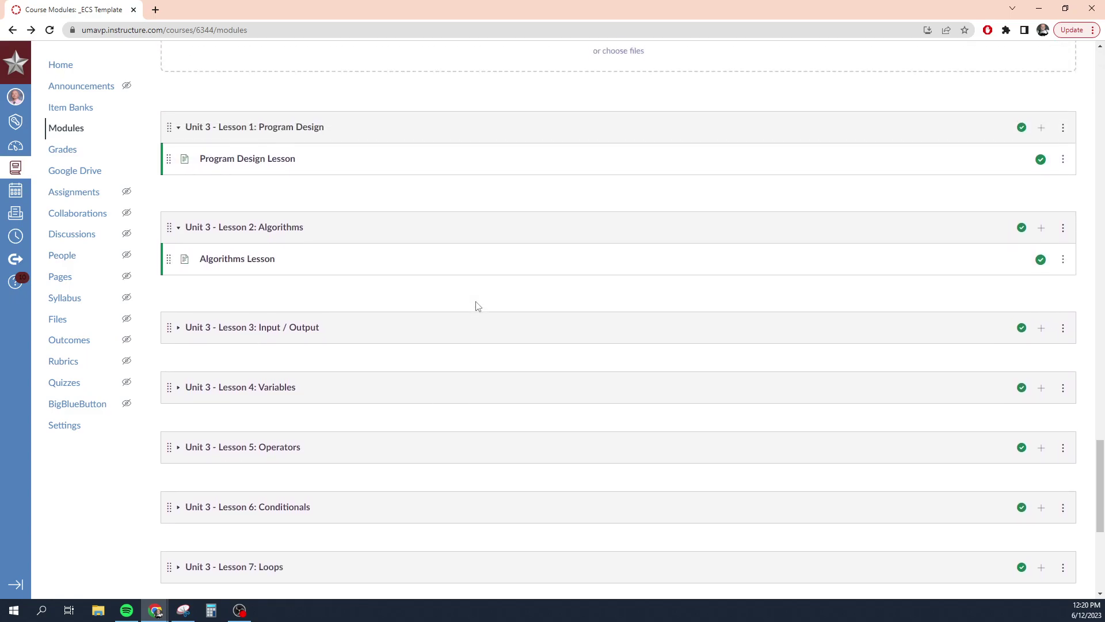
scroll(518, 311, up, 5)
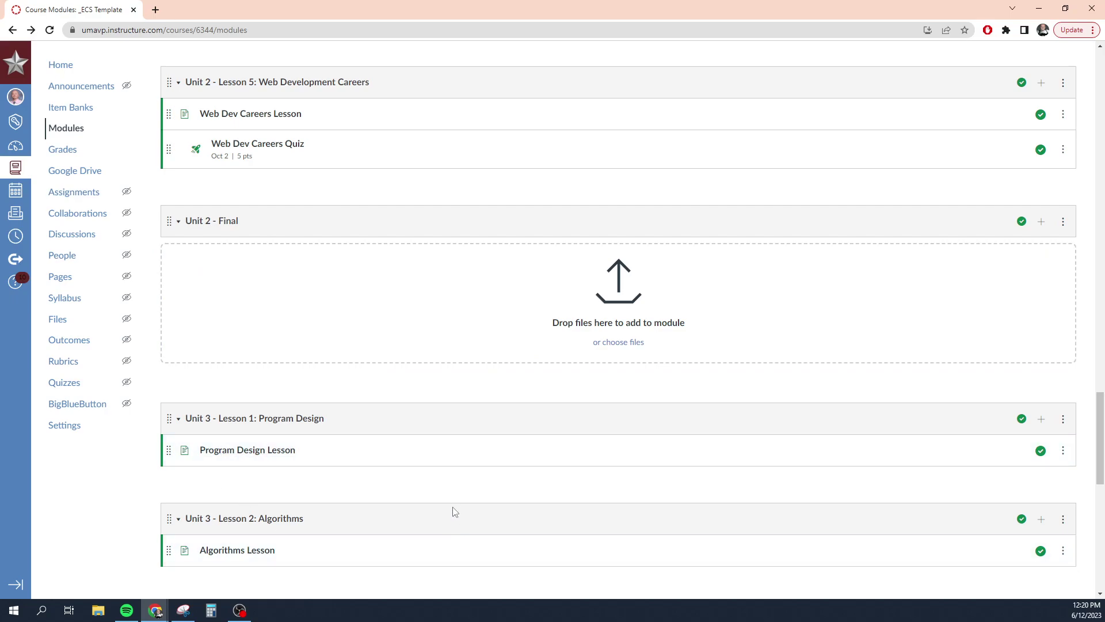
scroll(454, 507, down, 6)
scroll(454, 503, down, 5)
scroll(447, 499, up, 9)
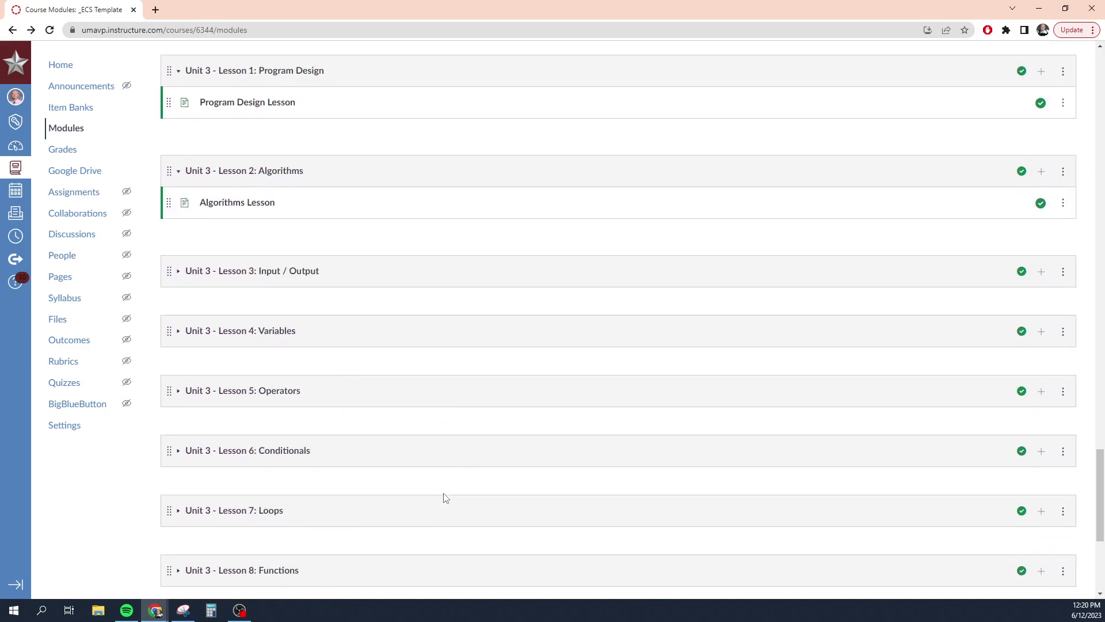
scroll(343, 239, up, 3)
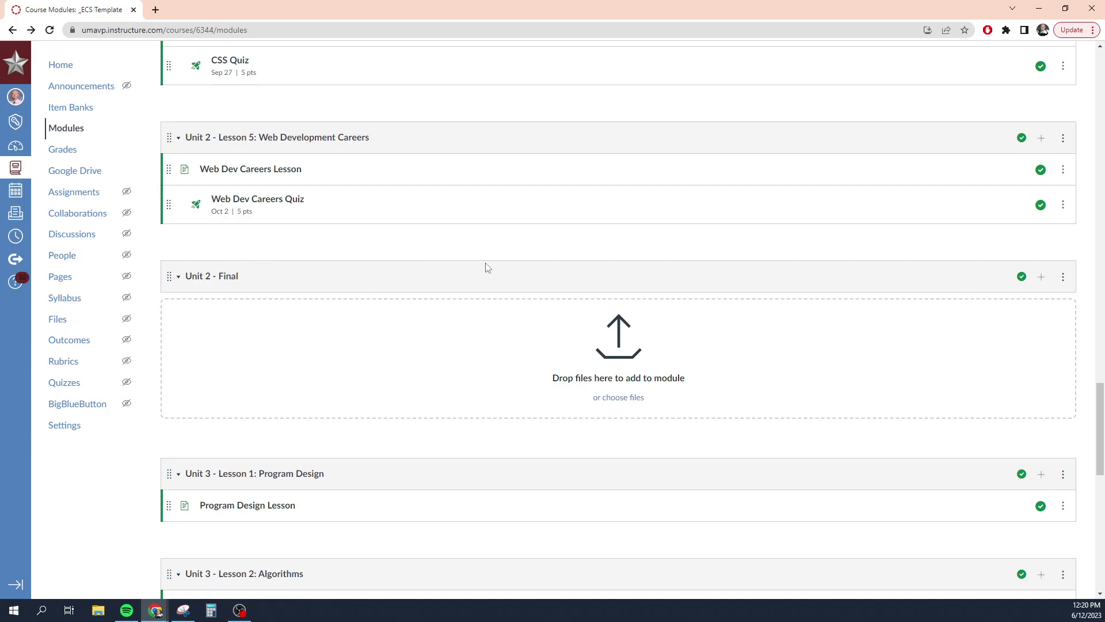
scroll(487, 268, up, 20)
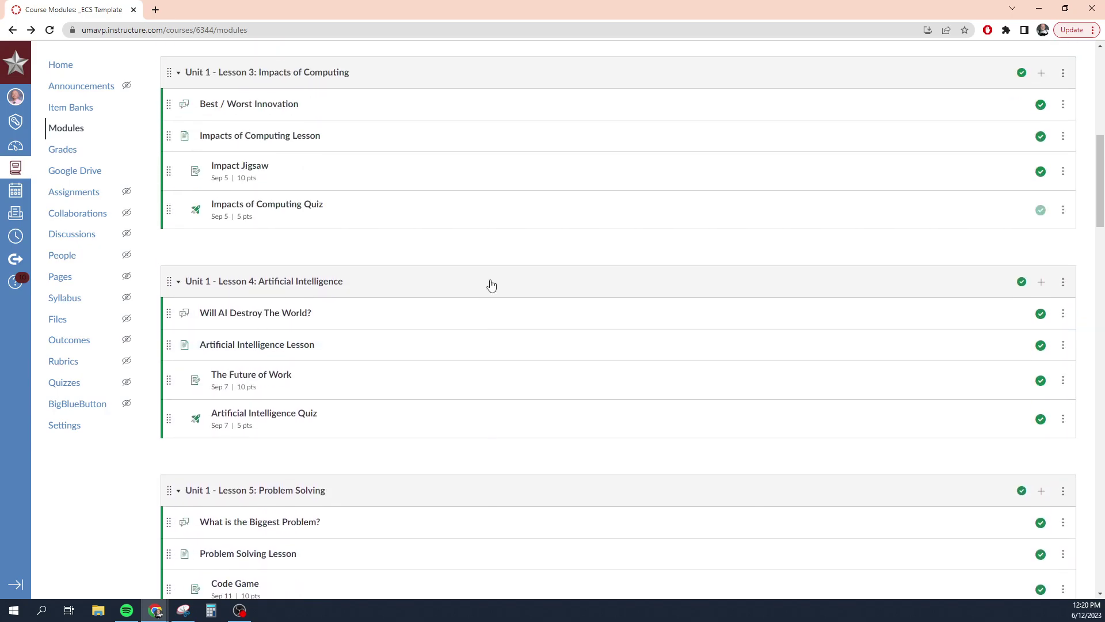
scroll(491, 284, up, 9)
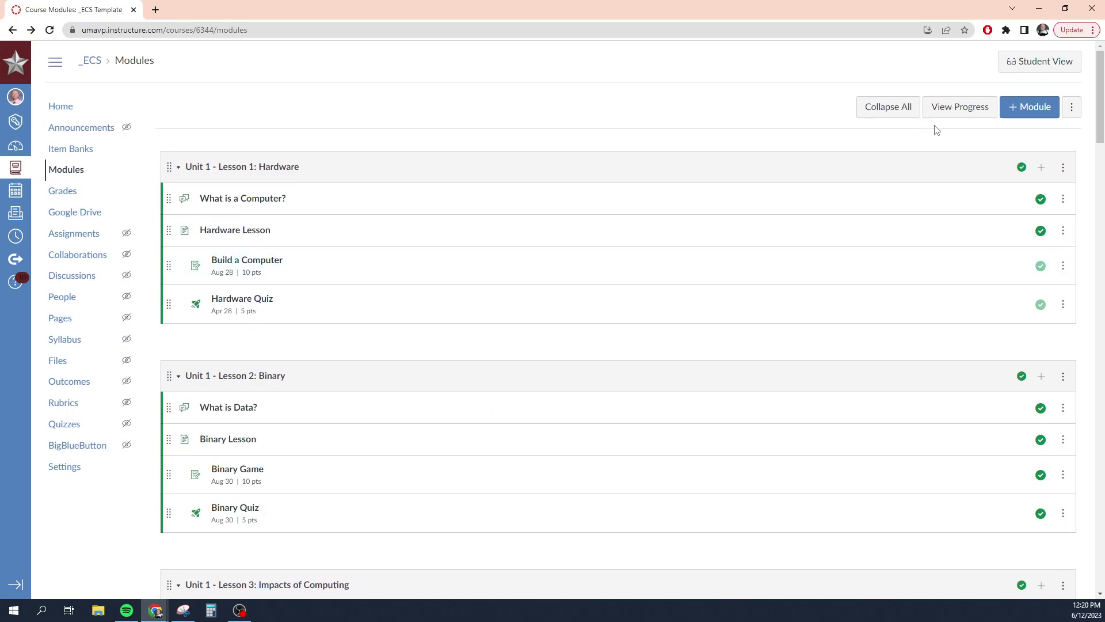
Start a new module named 'Test' and lock it until Jun 21, 2023.
click(1028, 109)
click(417, 267)
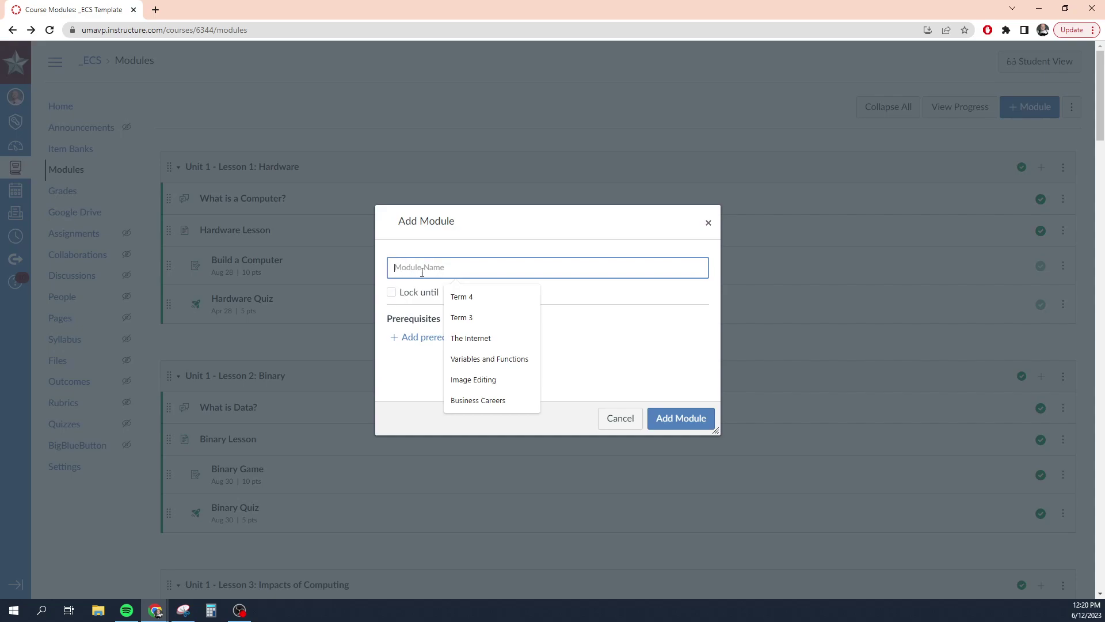
text(Test)
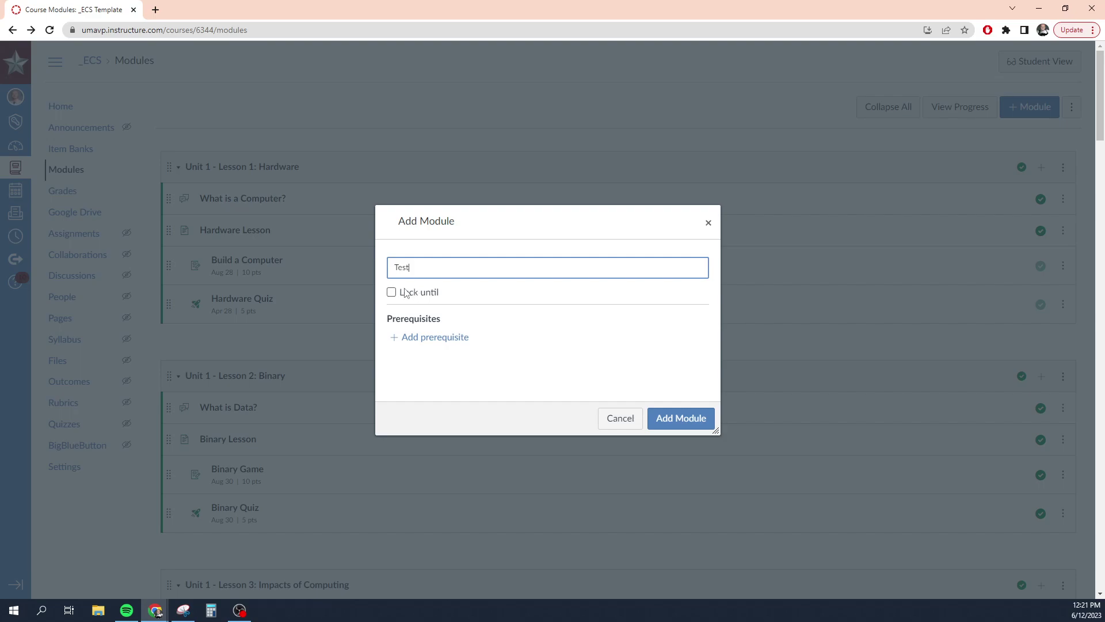
click(392, 292)
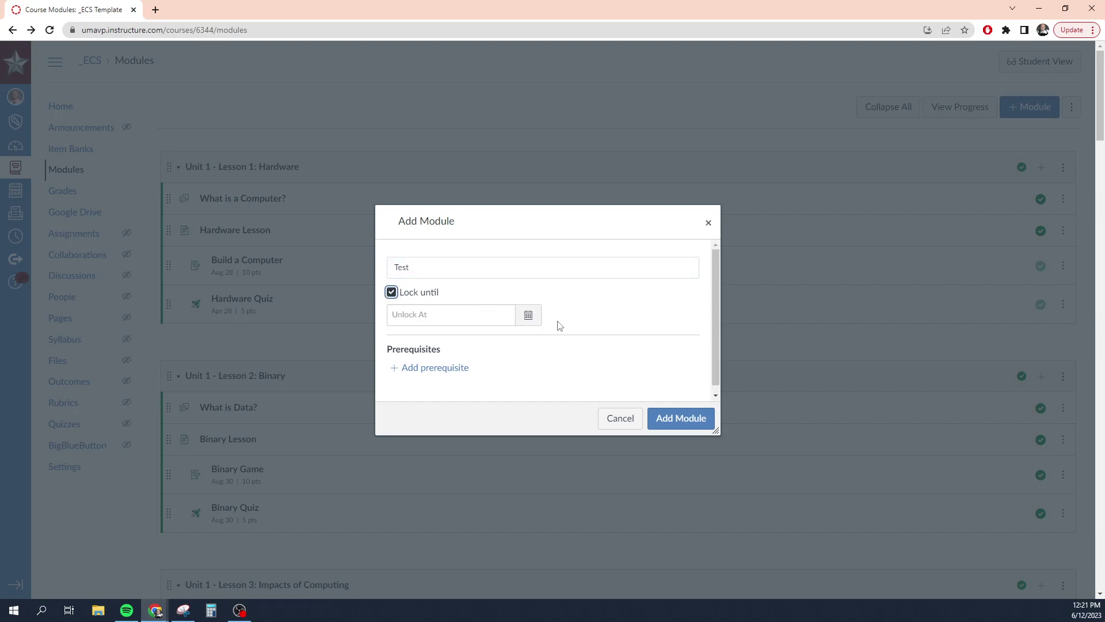
click(531, 316)
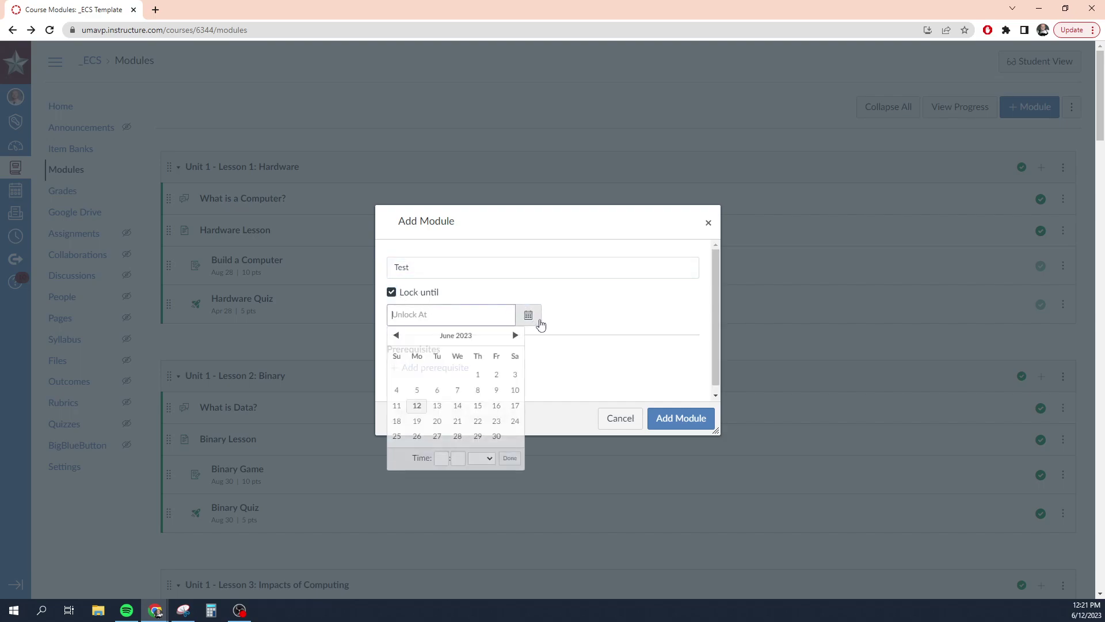
click(459, 422)
click(587, 315)
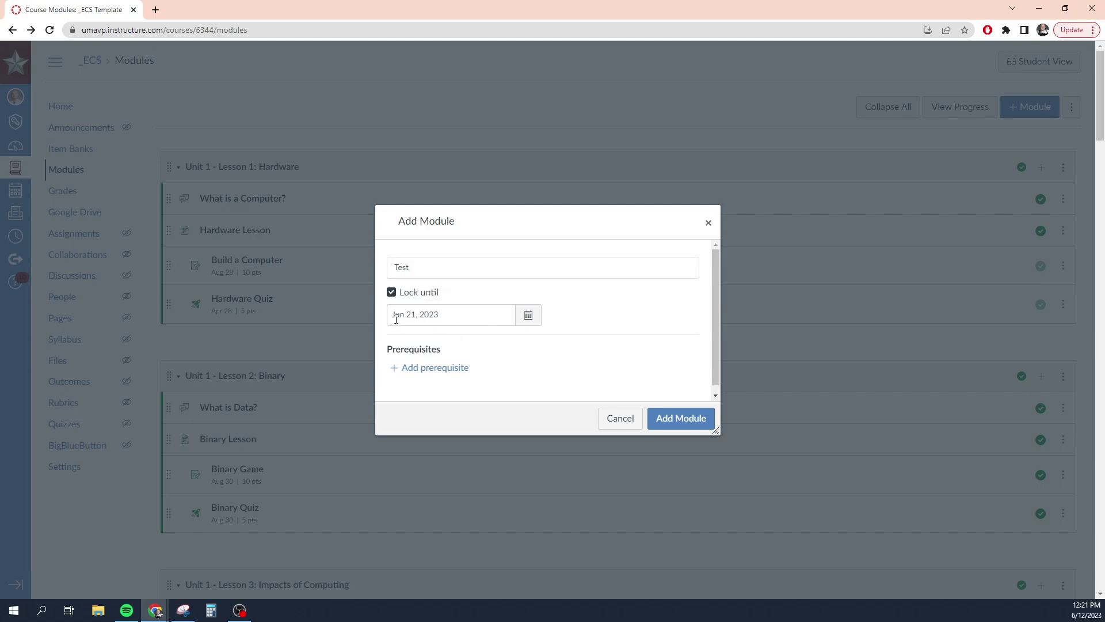
Make Unit 1 - Final the prerequisite and save the Test module.
click(429, 368)
scroll(593, 348, down, 1)
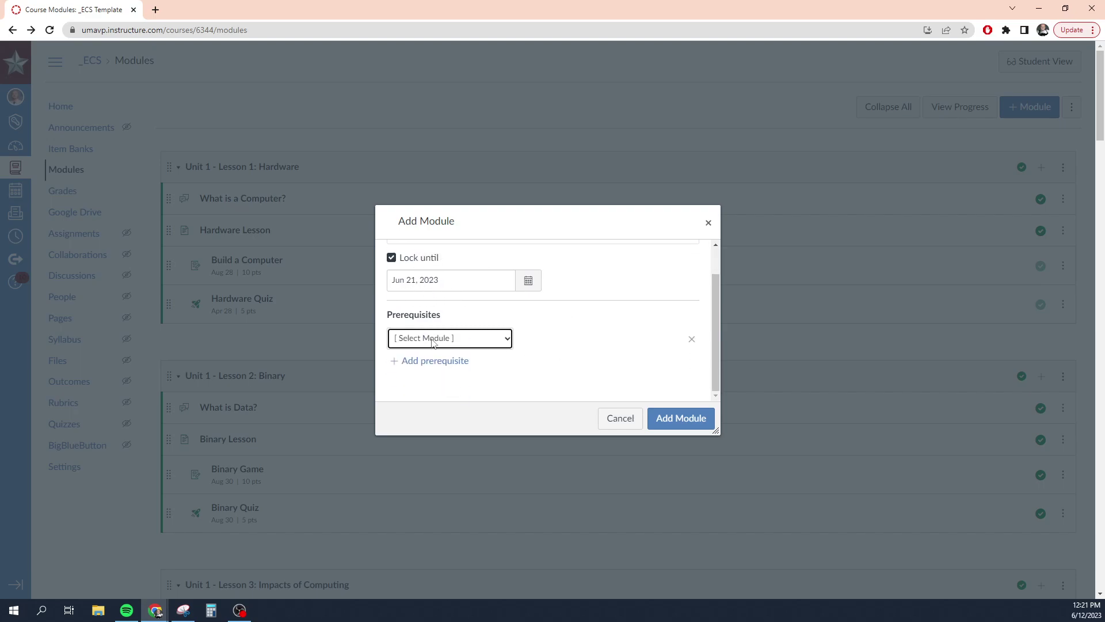
click(509, 340)
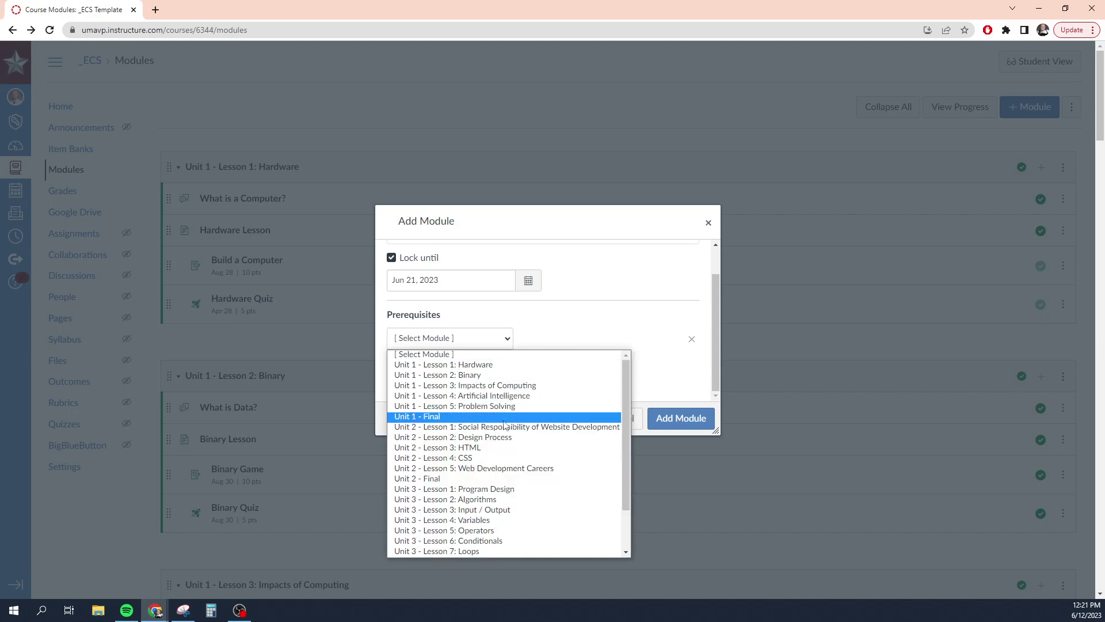
scroll(435, 438, down, 2)
scroll(442, 506, up, 2)
click(434, 416)
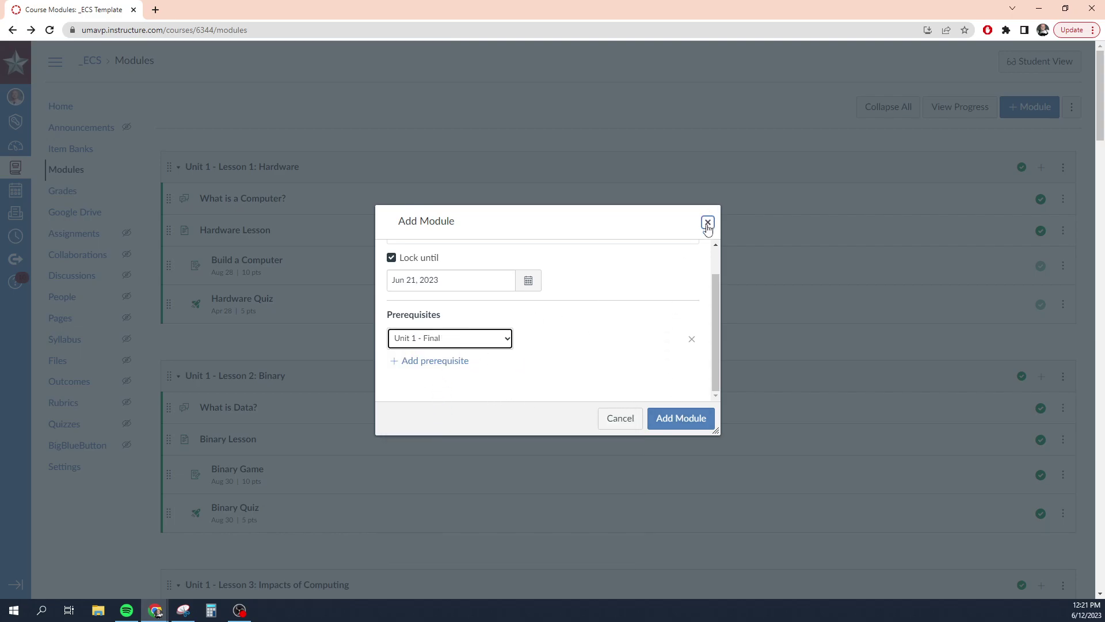
click(691, 420)
Find the Test module on the Modules page, delete it, and confirm with OK.
scroll(708, 418, down, 5)
scroll(724, 415, down, 20)
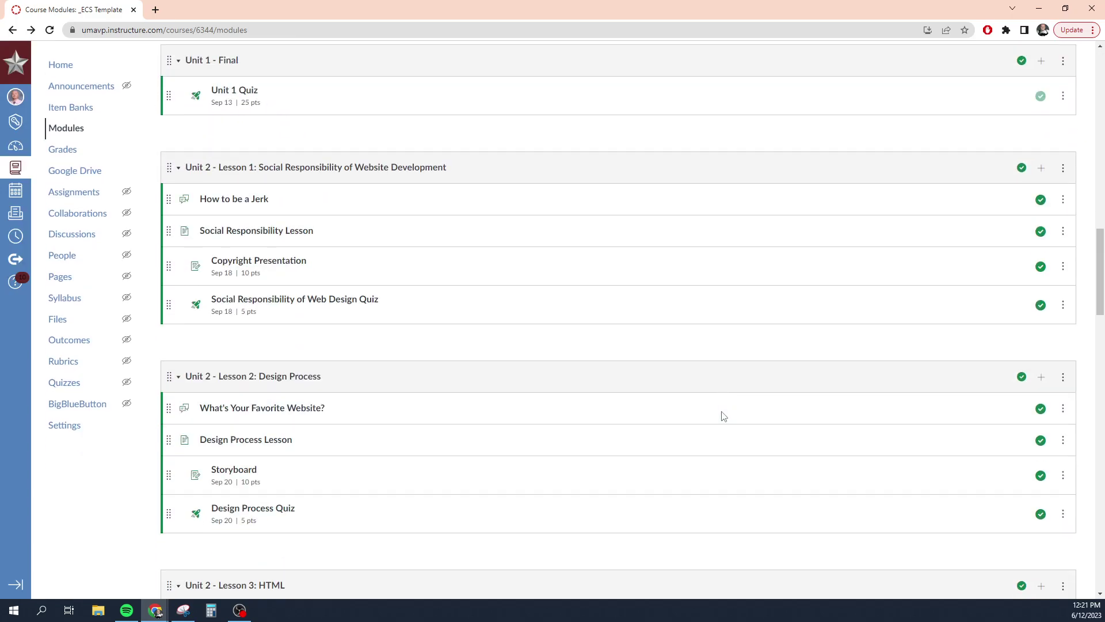
drag(1099, 322, 1090, 566)
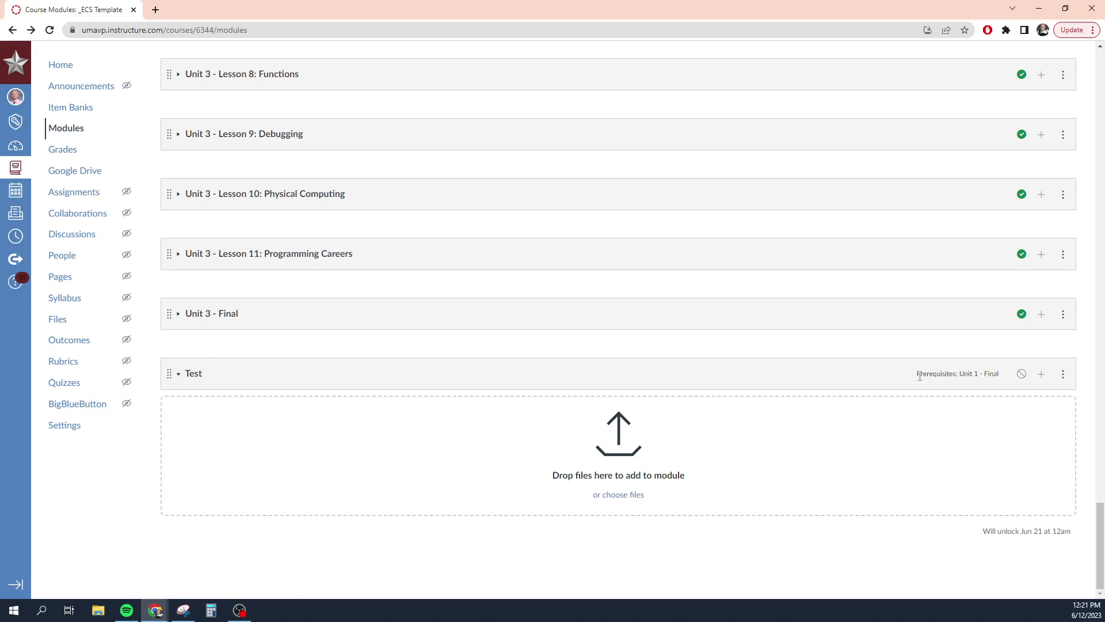
scroll(555, 315, up, 20)
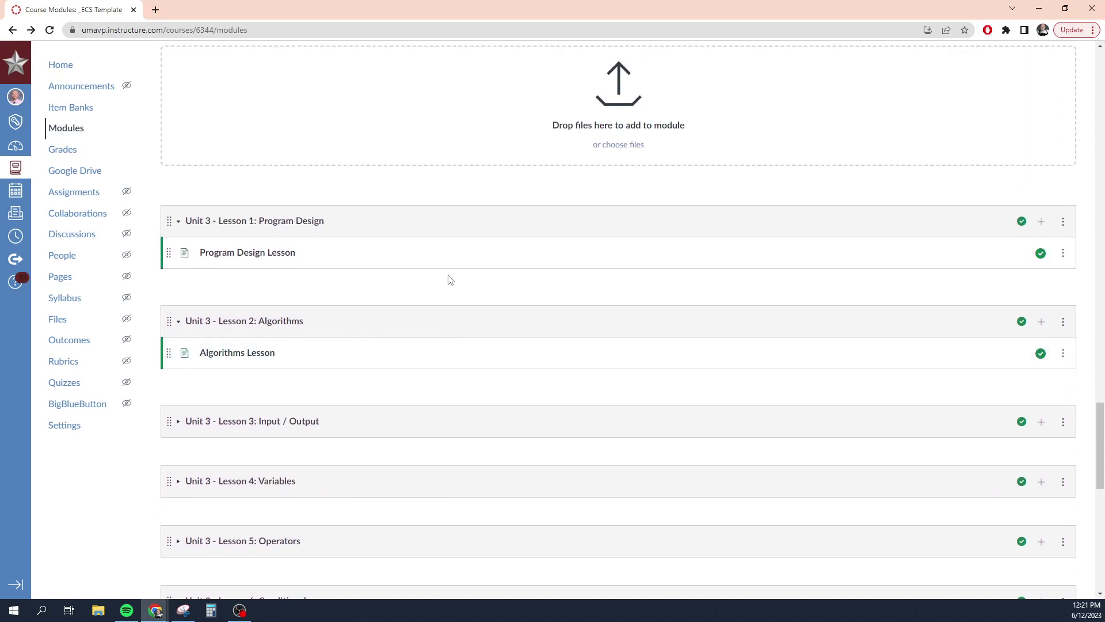
scroll(228, 217, up, 10)
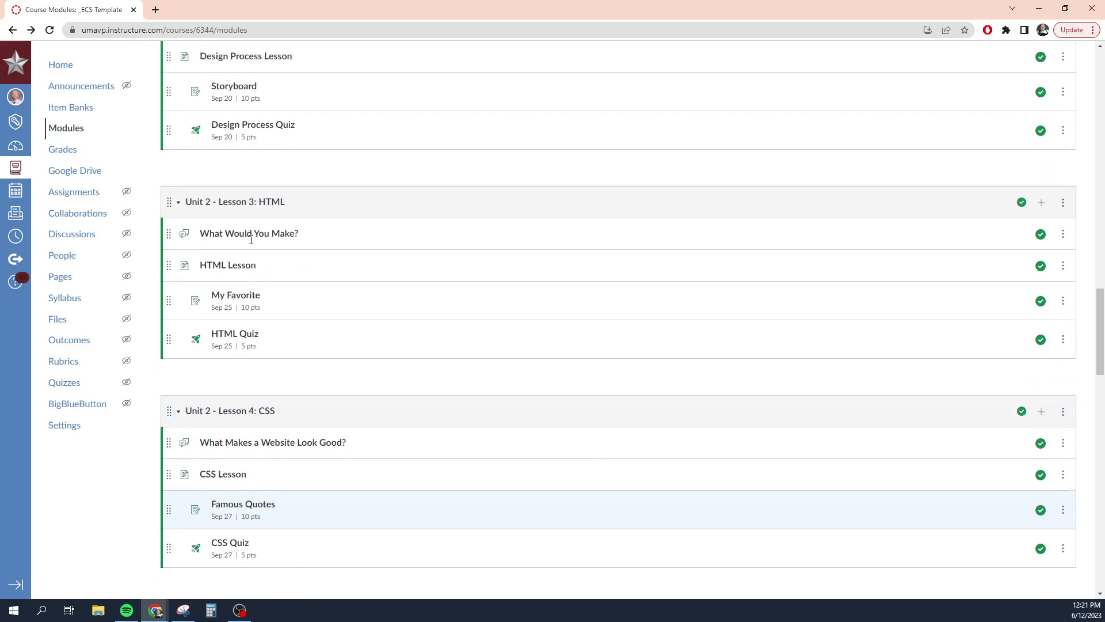
scroll(241, 245, up, 6)
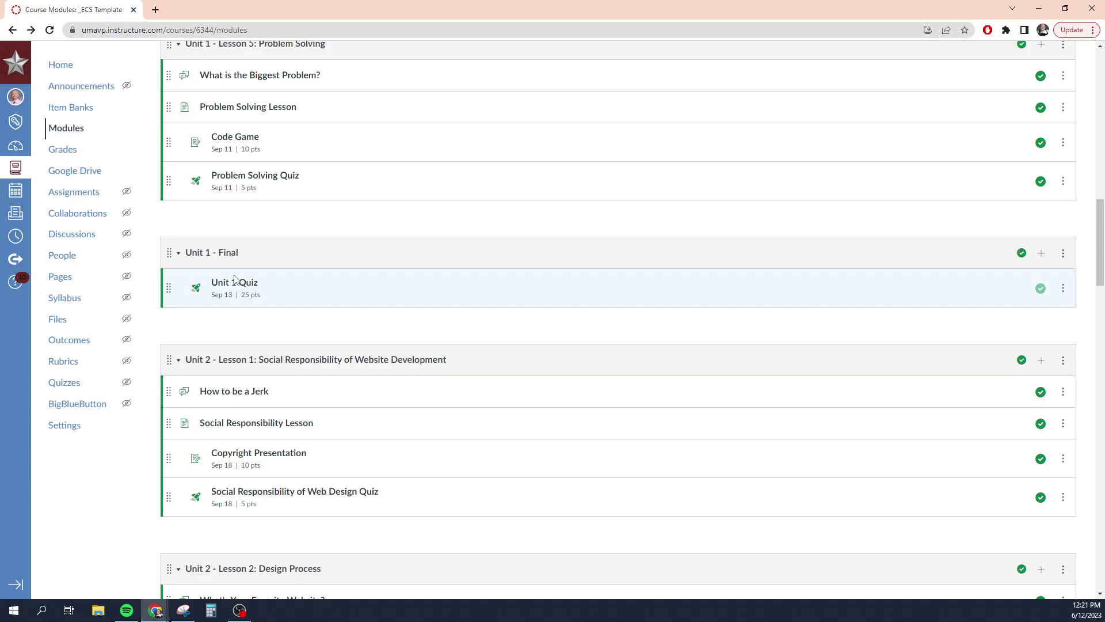
scroll(686, 361, down, 20)
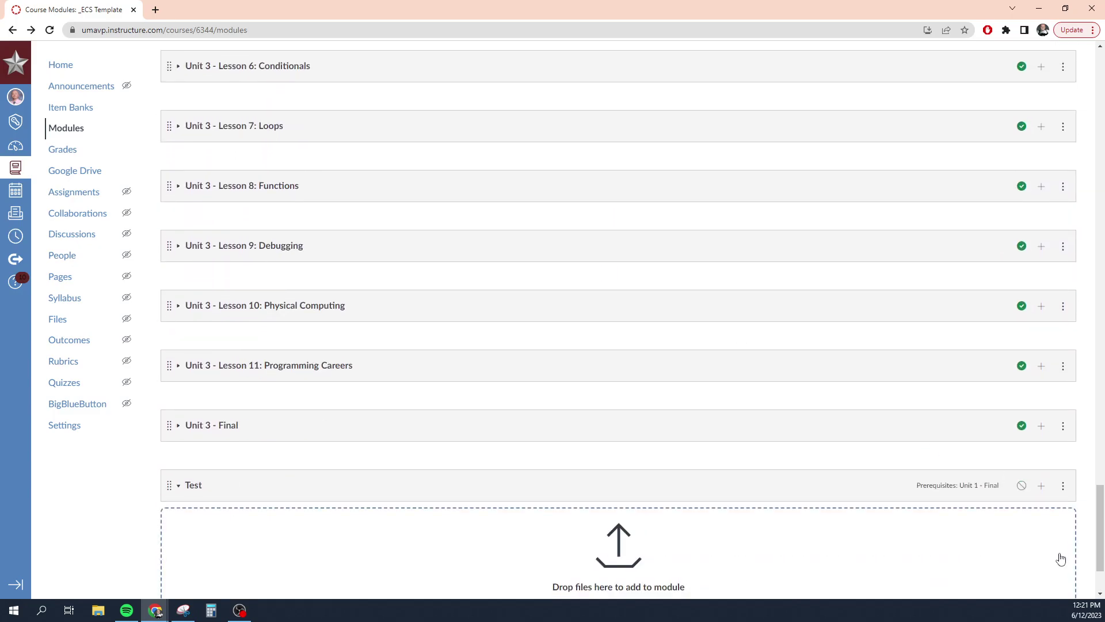
scroll(1061, 558, down, 2)
click(1063, 374)
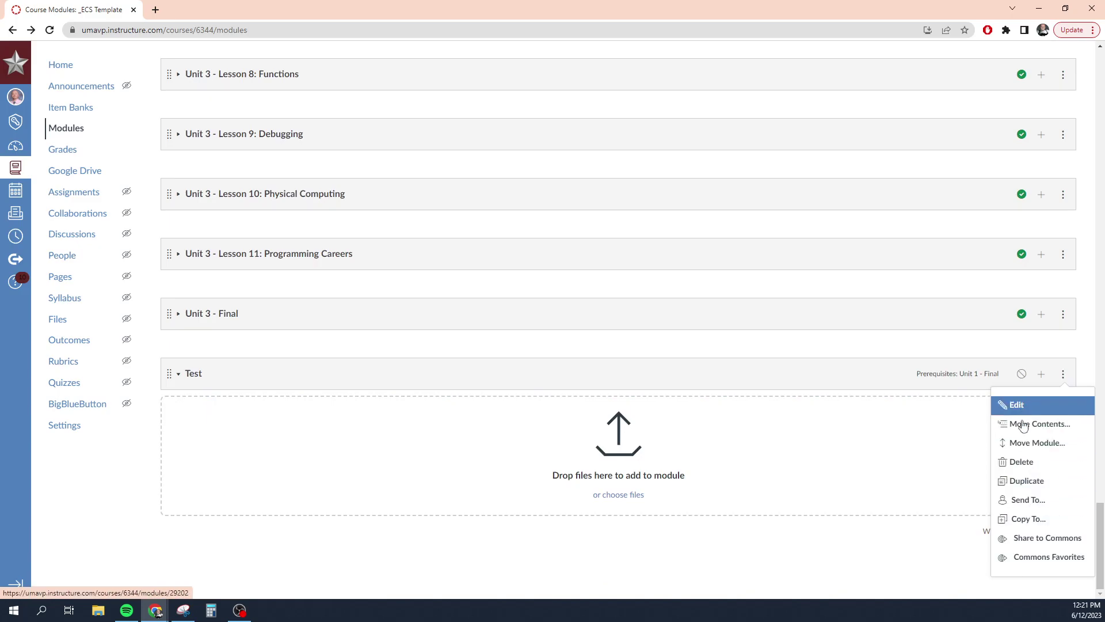
click(1021, 464)
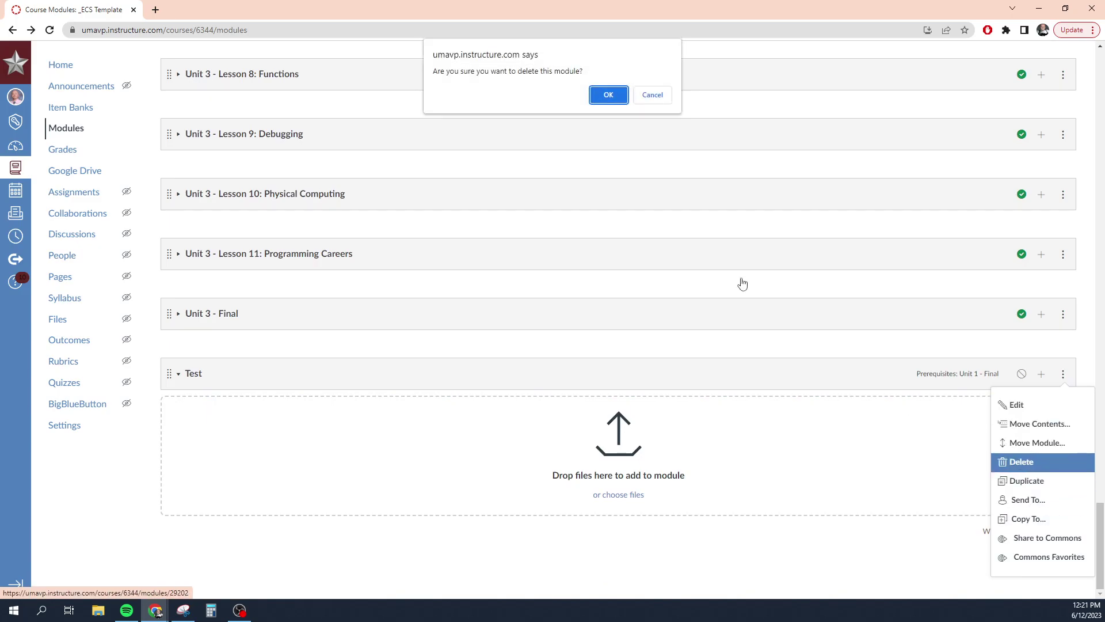
click(611, 97)
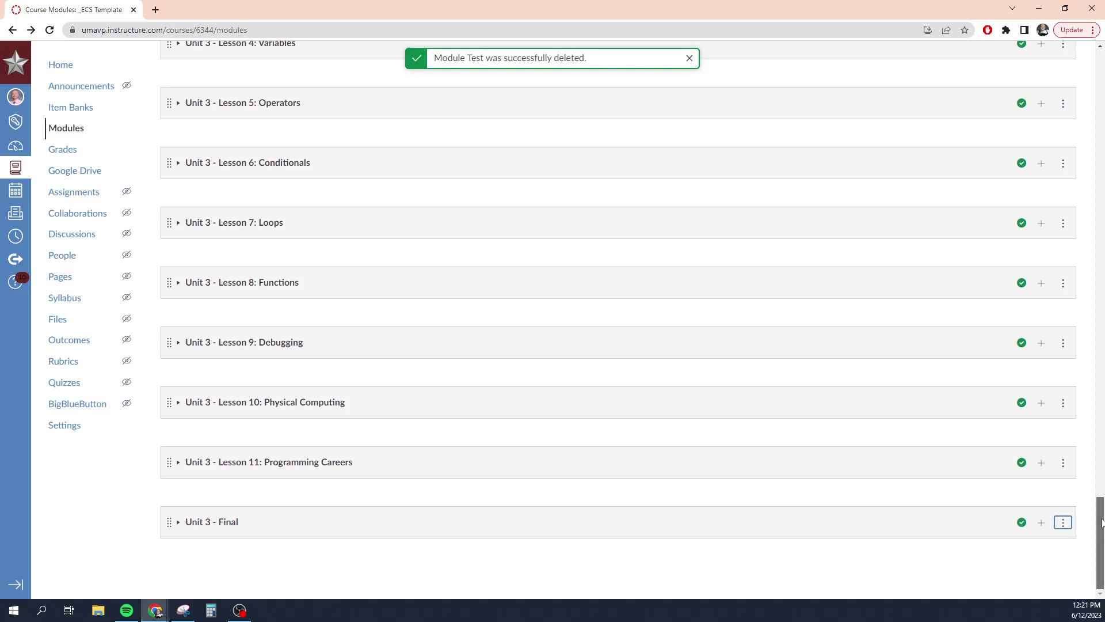
drag(1101, 542, 1102, 62)
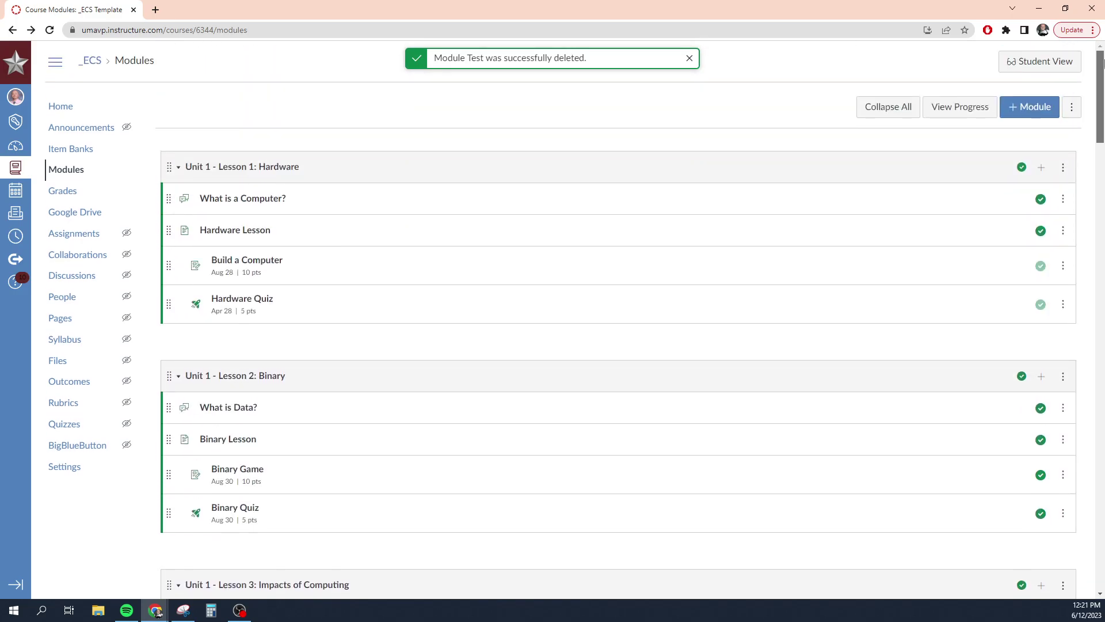
click(959, 109)
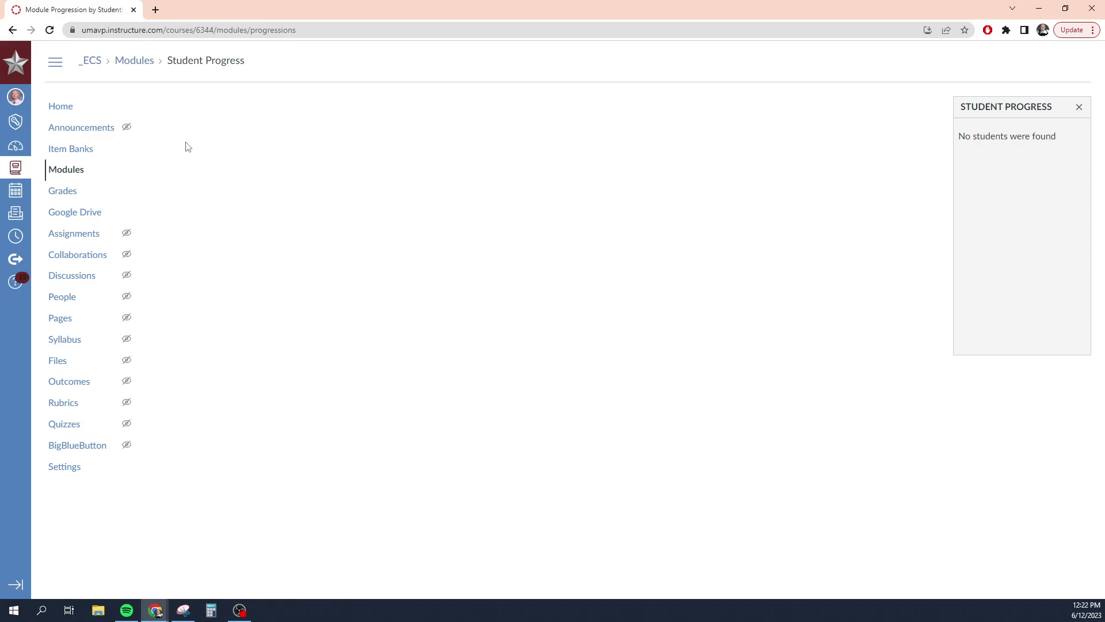
click(1080, 108)
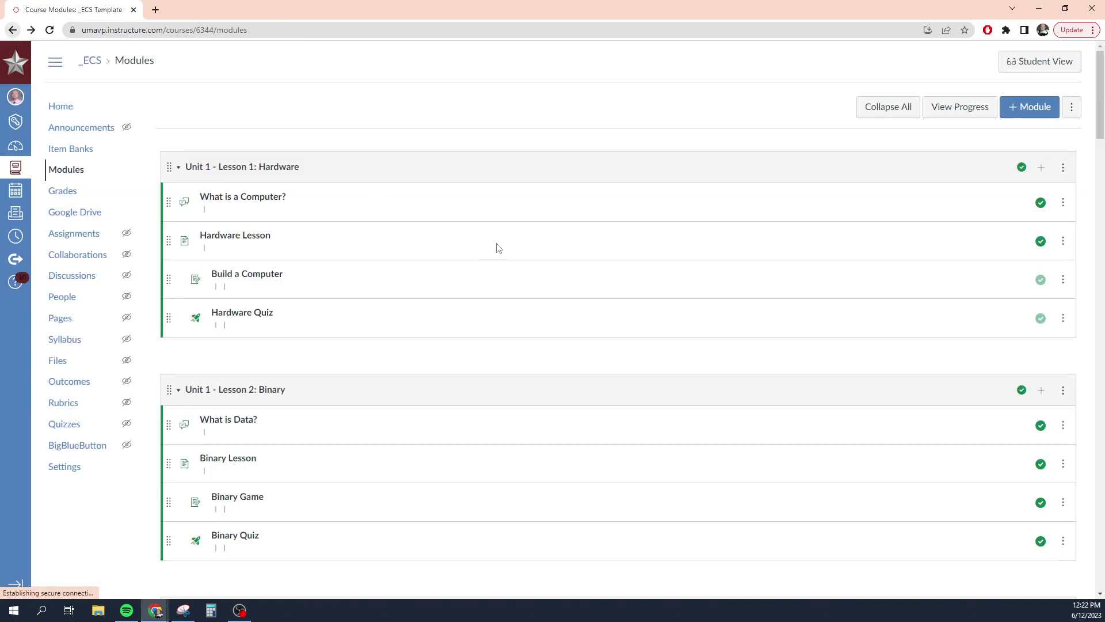
click(12, 30)
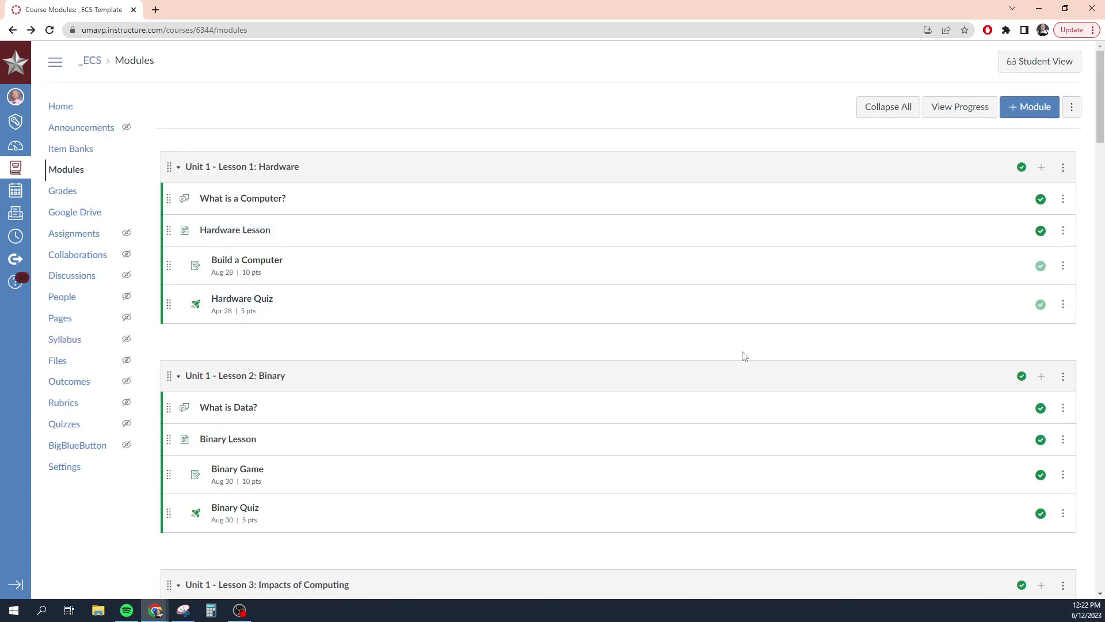
Collapse all modules to their headers, then expand them all again.
click(886, 111)
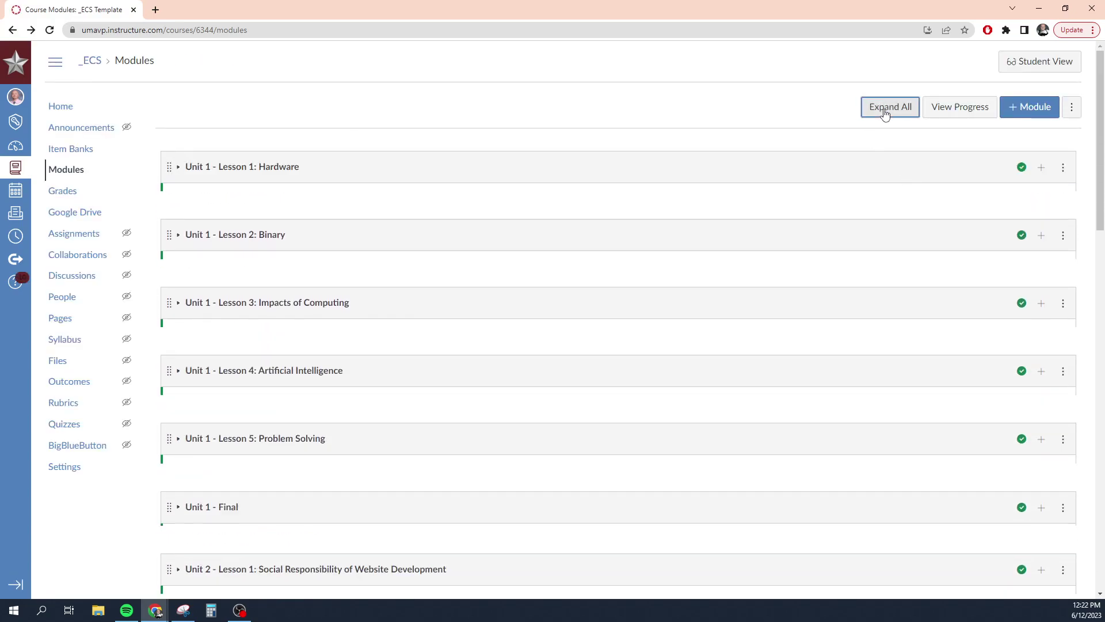
scroll(405, 478, down, 10)
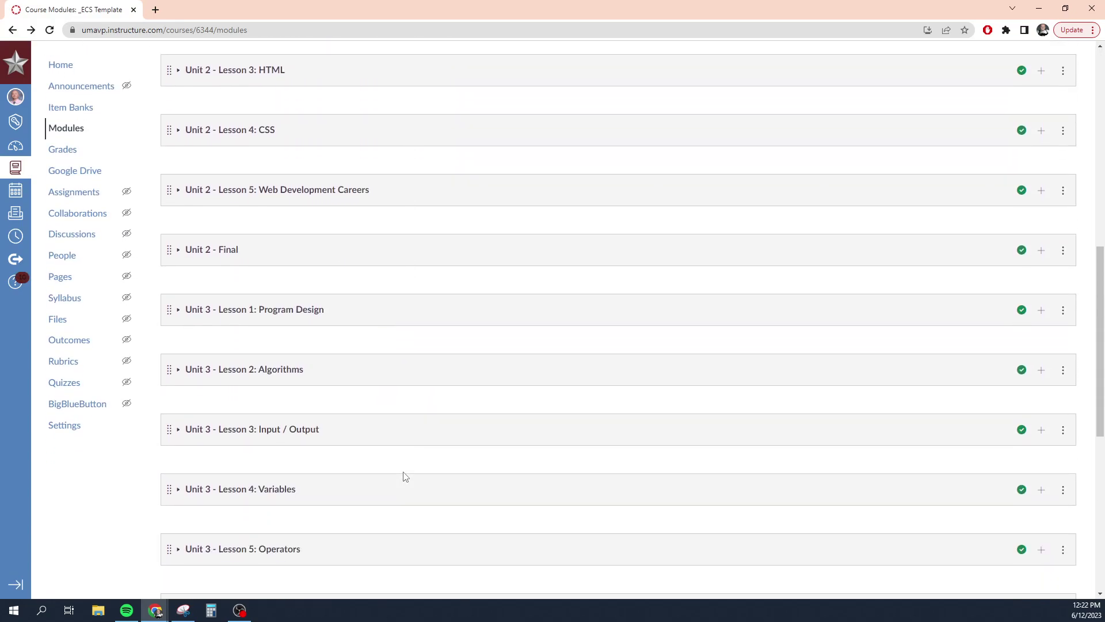
scroll(406, 478, up, 7)
scroll(405, 478, up, 3)
scroll(634, 288, down, 15)
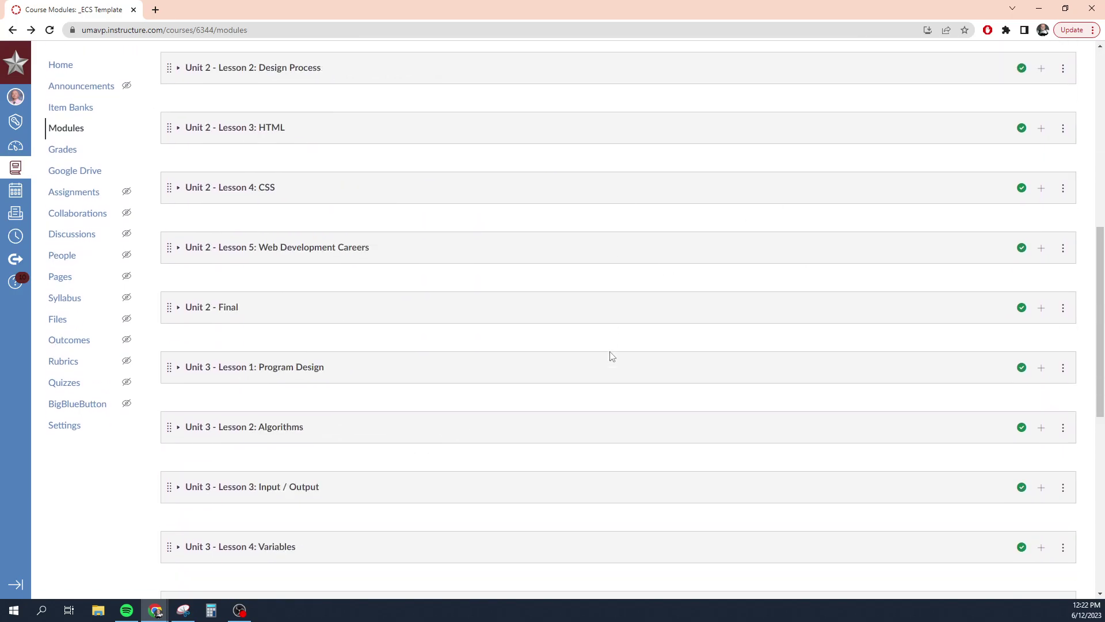
scroll(621, 362, up, 15)
click(897, 112)
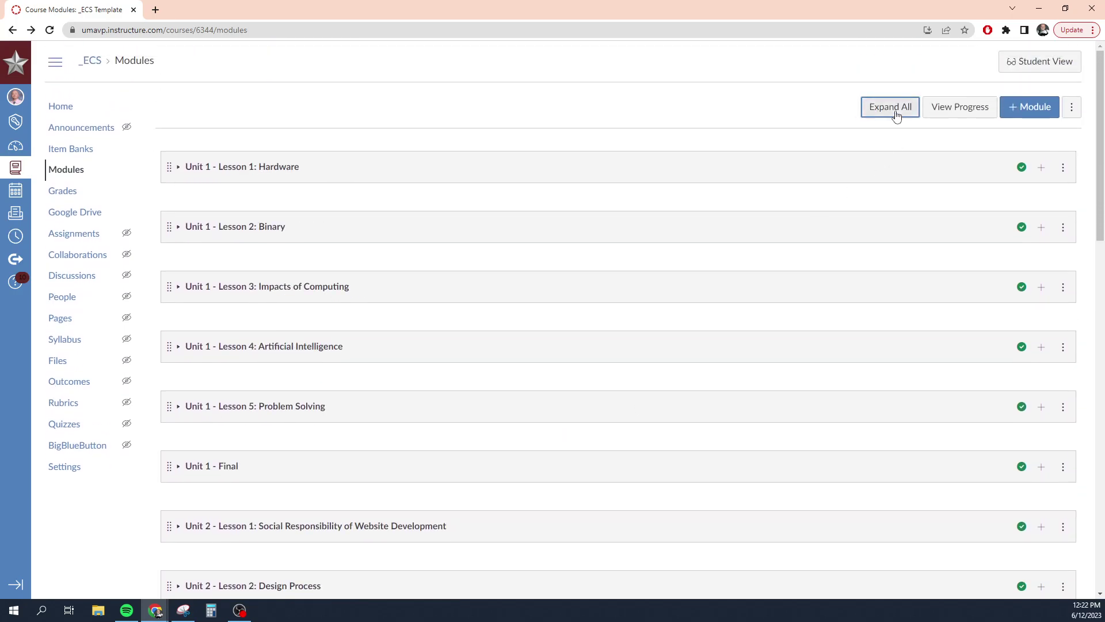
Show the extra Modules-page options listing Commons Favorites, then dismiss them.
scroll(607, 425, down, 20)
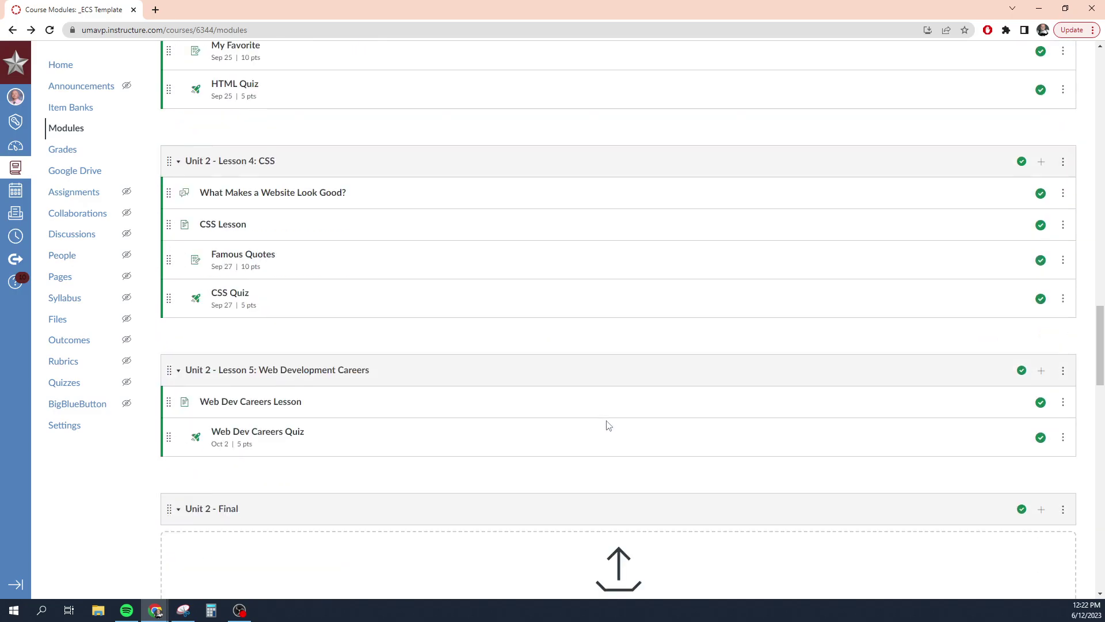
scroll(608, 425, down, 10)
scroll(608, 429, up, 20)
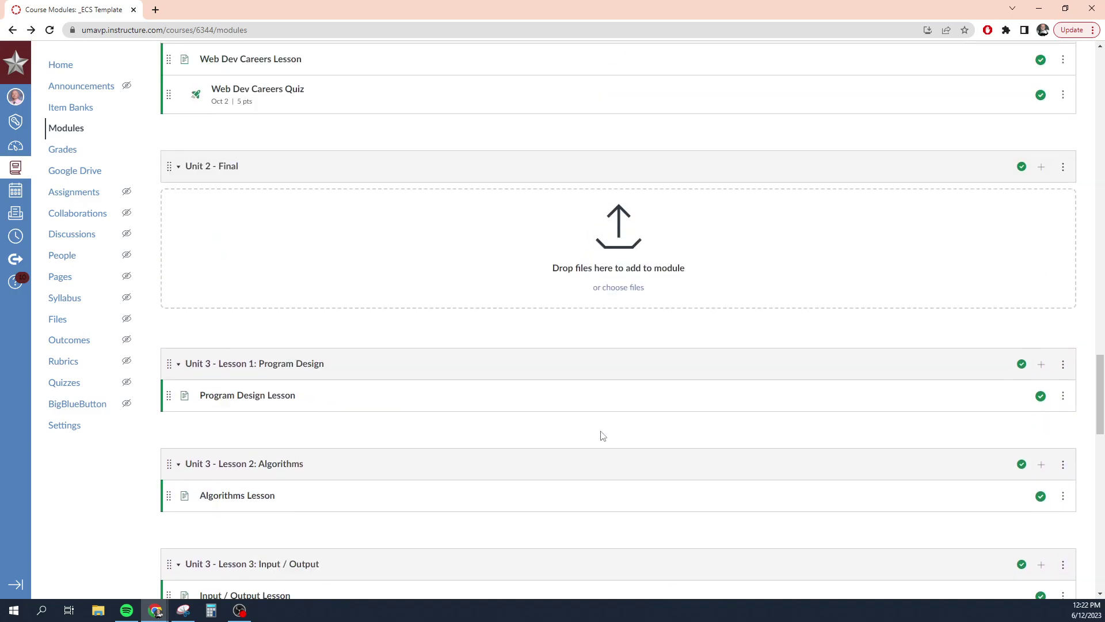
scroll(608, 431, up, 15)
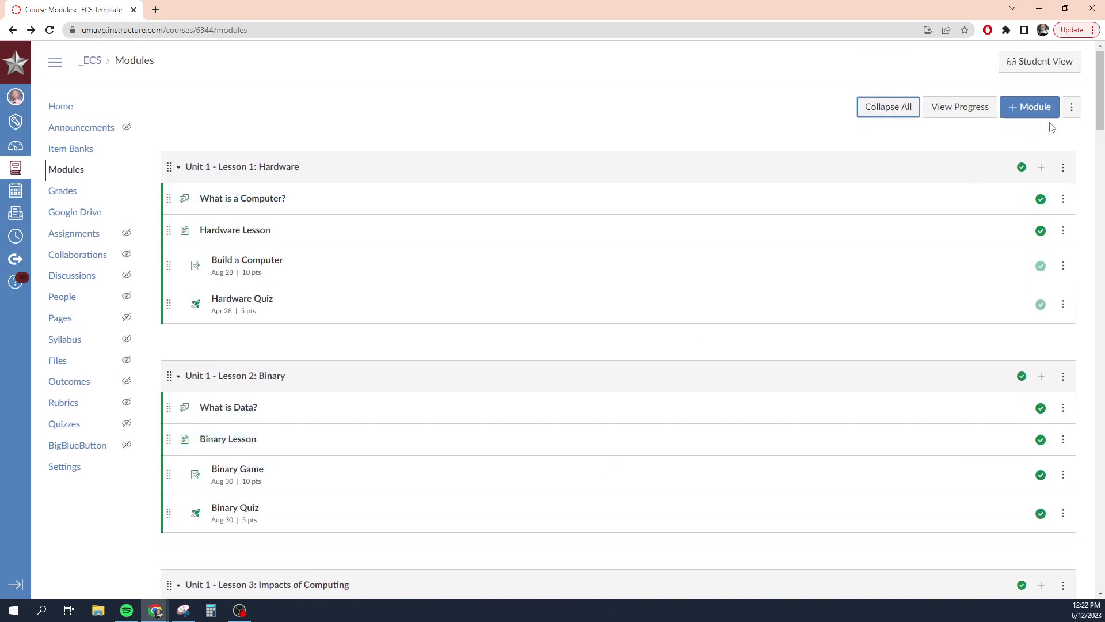
click(1072, 107)
click(741, 87)
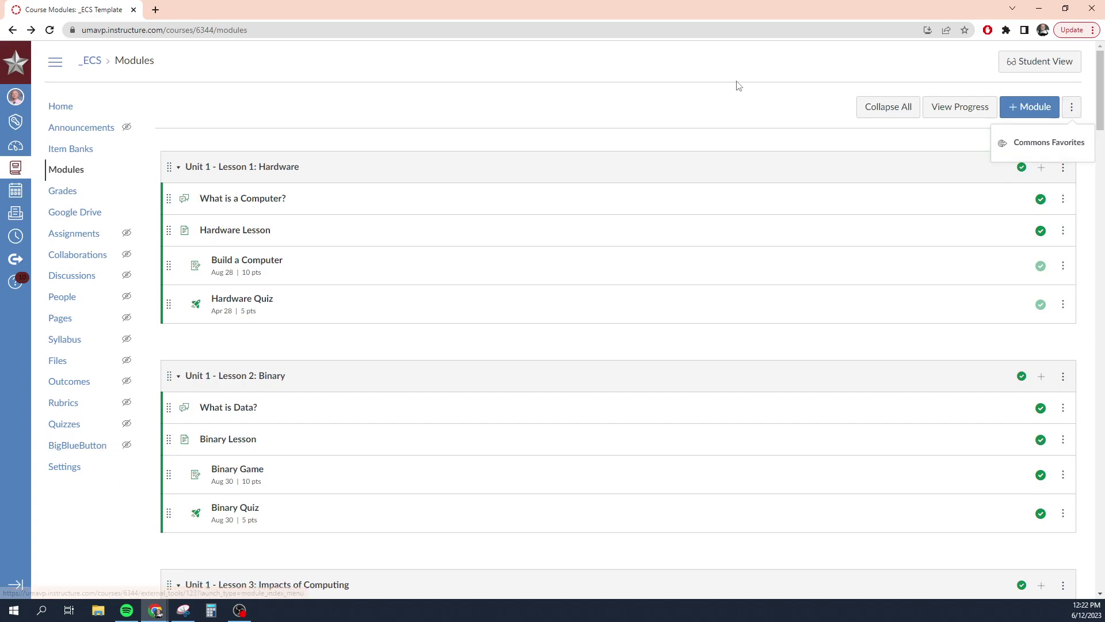